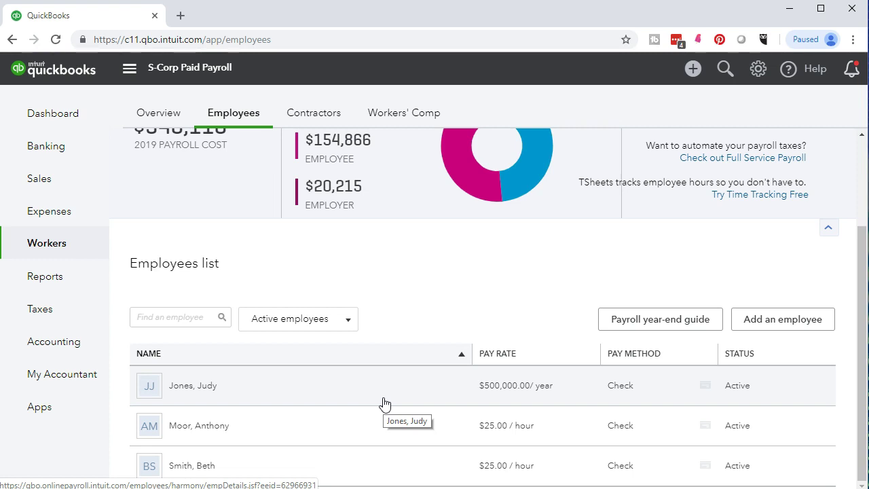
Step: Review the three active employees' pay rates and pay methods, then go to the Chart of Accounts
{"action": "left_click", "coordinate": [356, 419]}
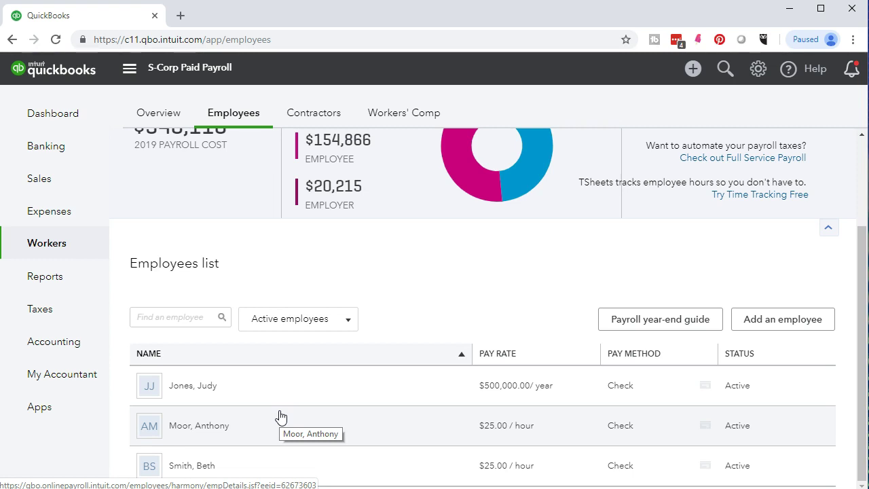
{"action": "left_click", "coordinate": [312, 413]}
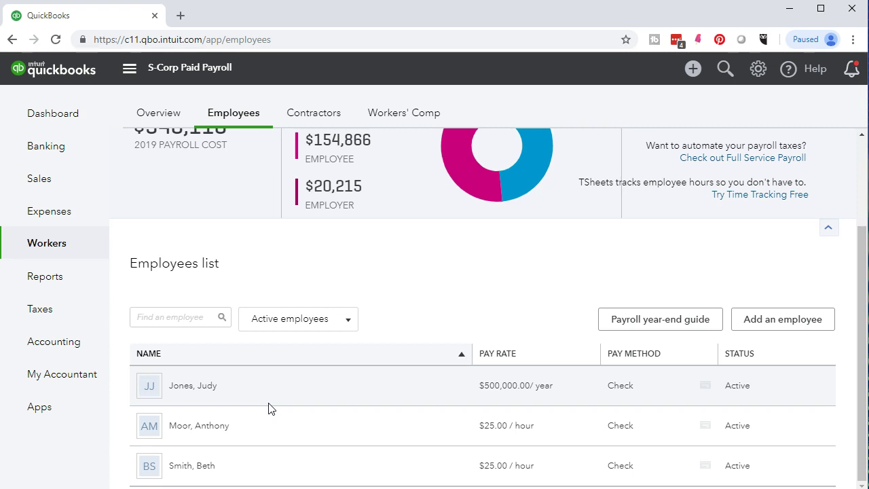
{"action": "left_click", "coordinate": [71, 356]}
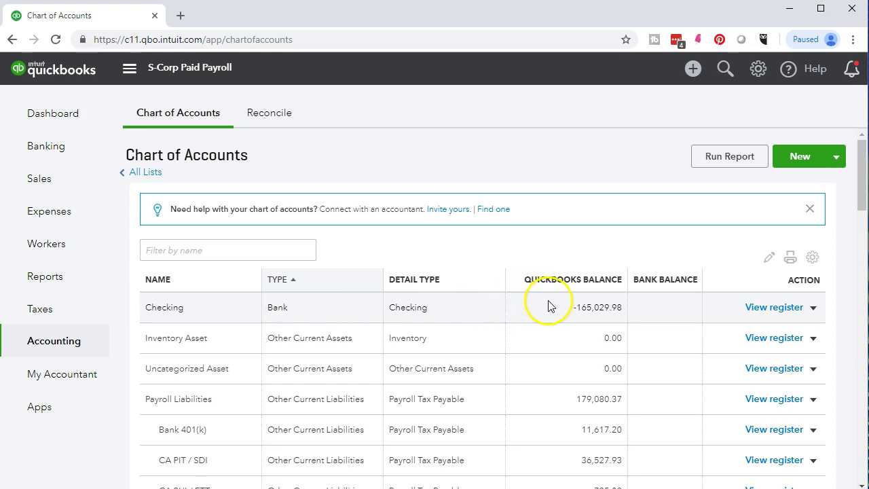
Step: Open the Checking register and expand the 01/31/2019 paycheck 1001 entry for 3,527.60
{"action": "left_click", "coordinate": [754, 311]}
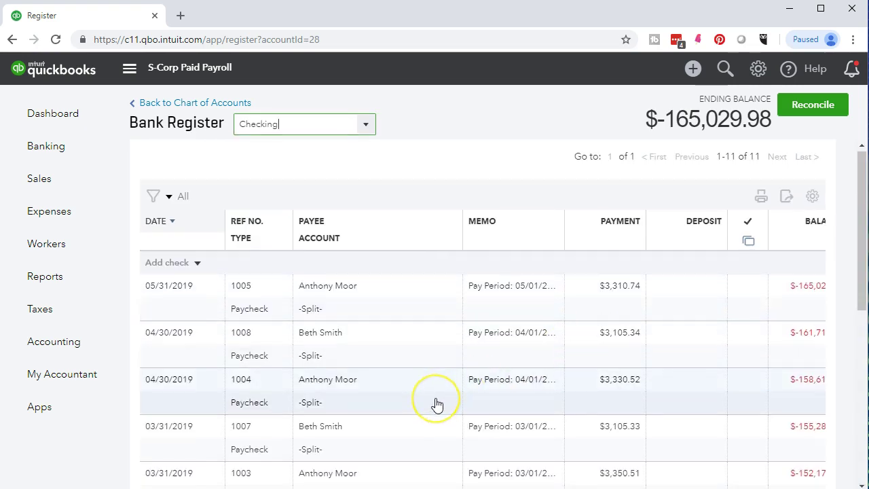
{"action": "scroll", "coordinate": [437, 408], "scroll_direction": "down", "scroll_amount": 5}
{"action": "scroll", "coordinate": [437, 405], "scroll_direction": "down", "scroll_amount": 1}
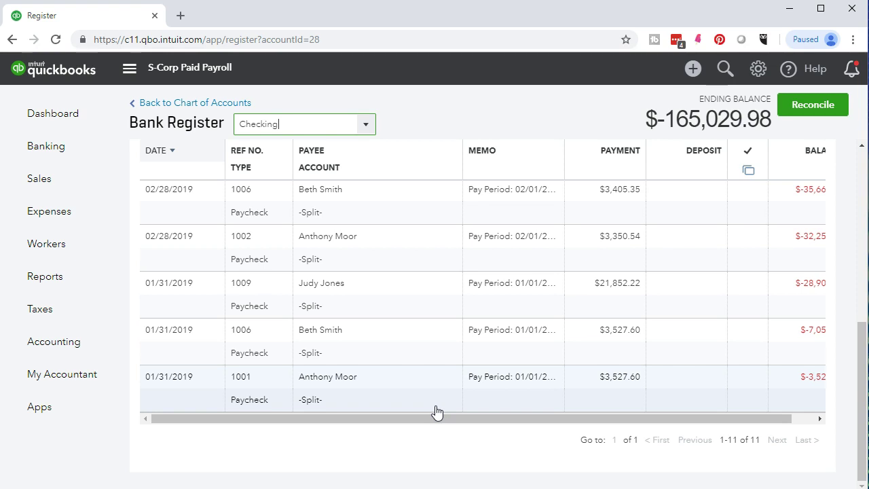
{"action": "left_click", "coordinate": [423, 398]}
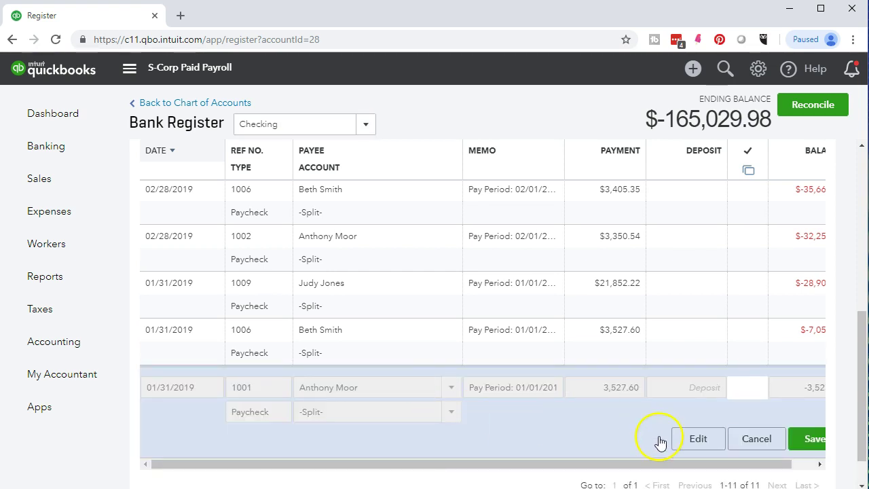
Step: Open paycheck #1001 and review its $4,062.50 gross pay
{"action": "left_click", "coordinate": [687, 441]}
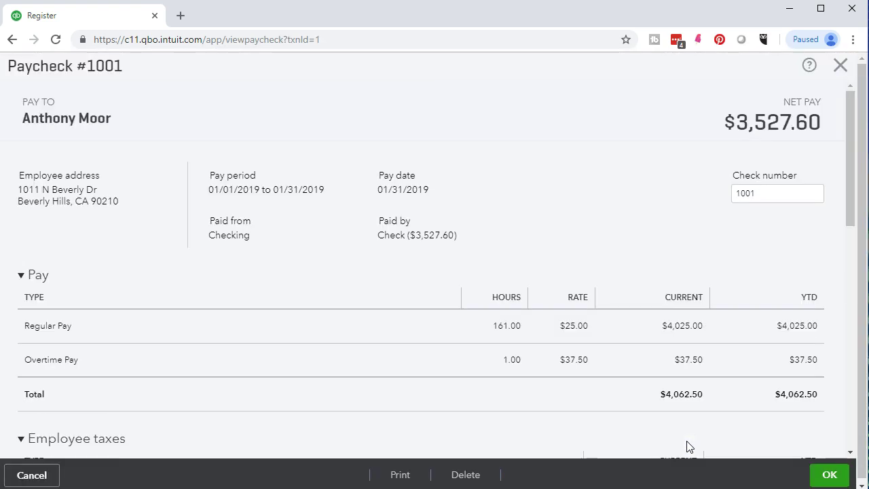
{"action": "left_click", "coordinate": [669, 423]}
{"action": "scroll", "coordinate": [668, 418], "scroll_direction": "down", "scroll_amount": 1}
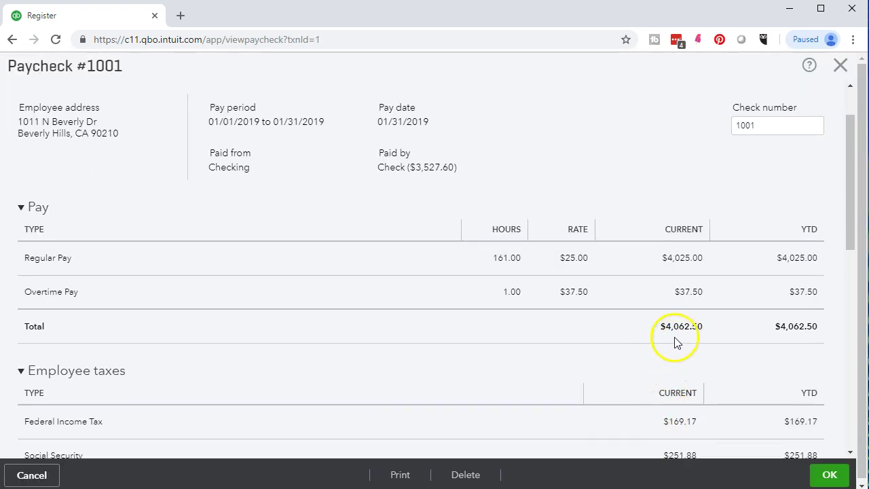
{"action": "left_click", "coordinate": [604, 353]}
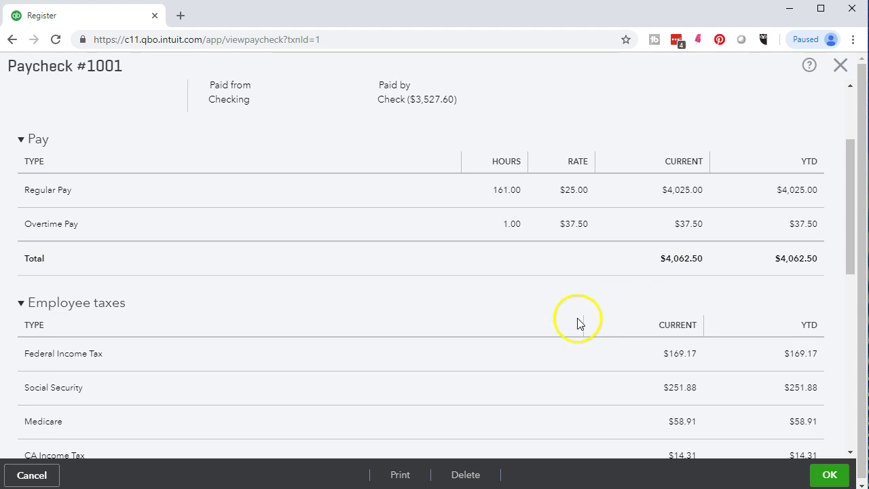
{"action": "scroll", "coordinate": [531, 316], "scroll_direction": "down", "scroll_amount": 1}
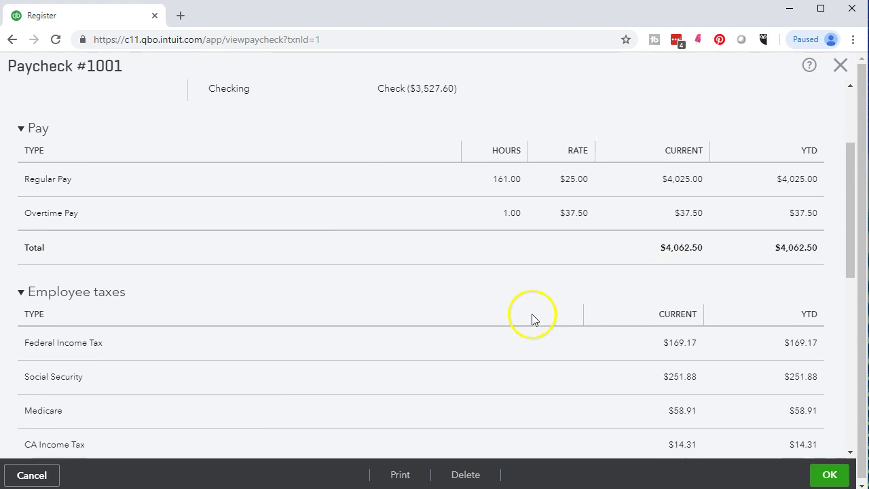
{"action": "scroll", "coordinate": [195, 268], "scroll_direction": "down", "scroll_amount": 1}
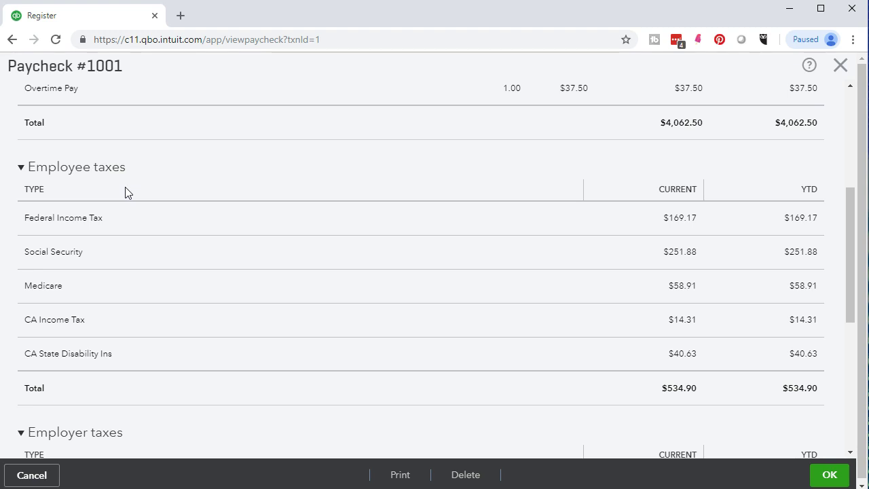
Step: Review paycheck #1001's $534.90 employee taxes and $335.17 employer taxes
{"action": "left_click", "coordinate": [101, 194]}
{"action": "scroll", "coordinate": [267, 311], "scroll_direction": "down", "scroll_amount": 3}
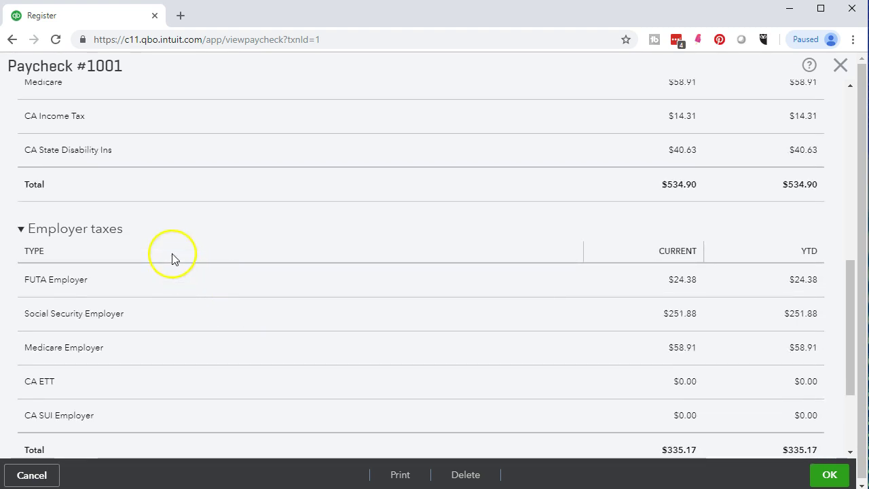
{"action": "scroll", "coordinate": [171, 258], "scroll_direction": "down", "scroll_amount": 1}
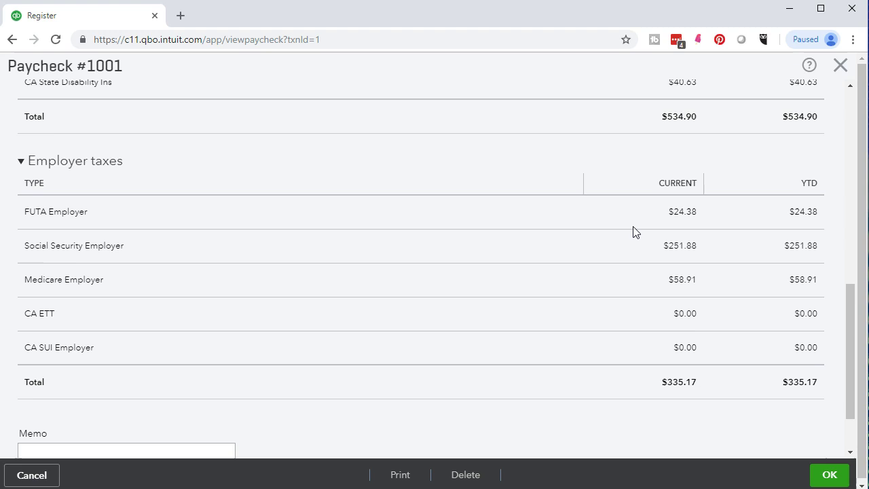
{"action": "scroll", "coordinate": [633, 233], "scroll_direction": "up", "scroll_amount": 5}
{"action": "left_click", "coordinate": [669, 214]}
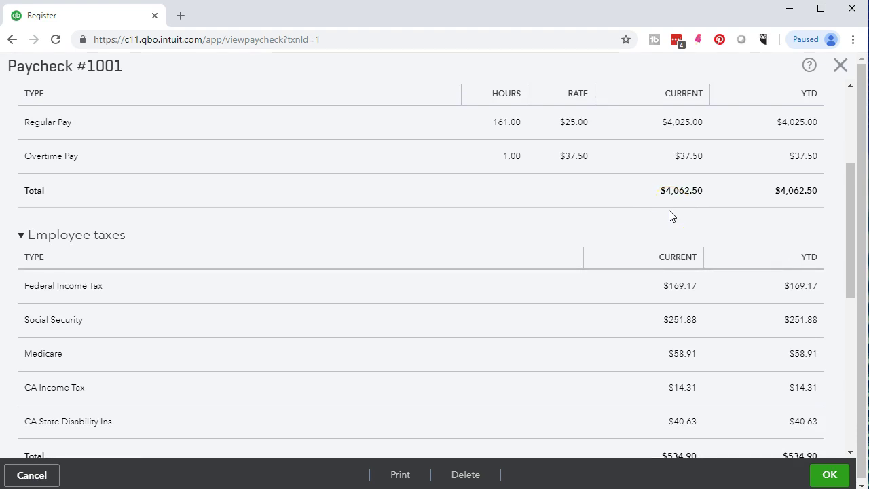
{"action": "left_click", "coordinate": [677, 208]}
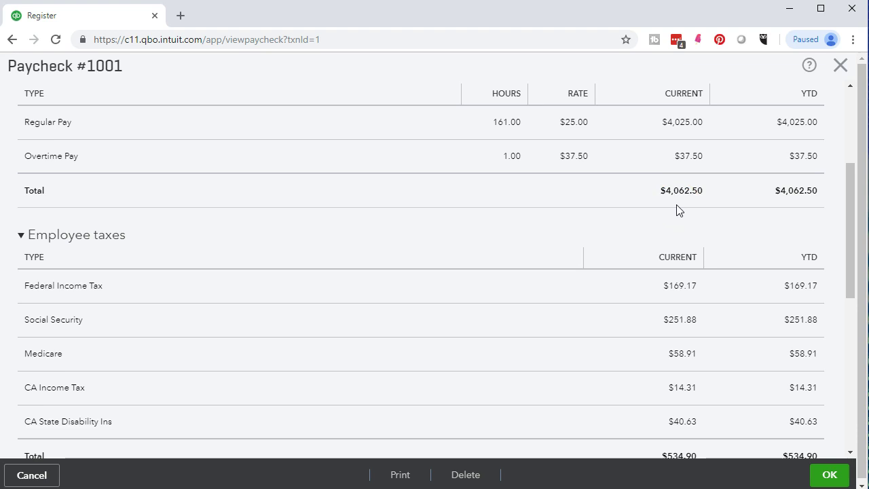
{"action": "key", "text": "XF86Calculator"}
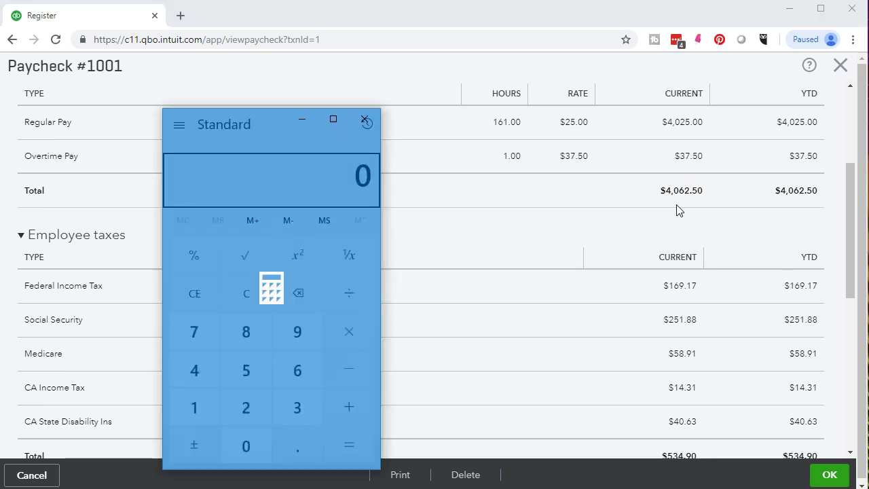
Step: Compute 4062.5 × 0.006 = 24.375 to confirm the $24.38 FUTA, then close Calculator and the paycheck
{"action": "left_click", "coordinate": [265, 123]}
{"action": "left_click_drag", "start_coordinate": [265, 127], "coordinate": [393, 97]}
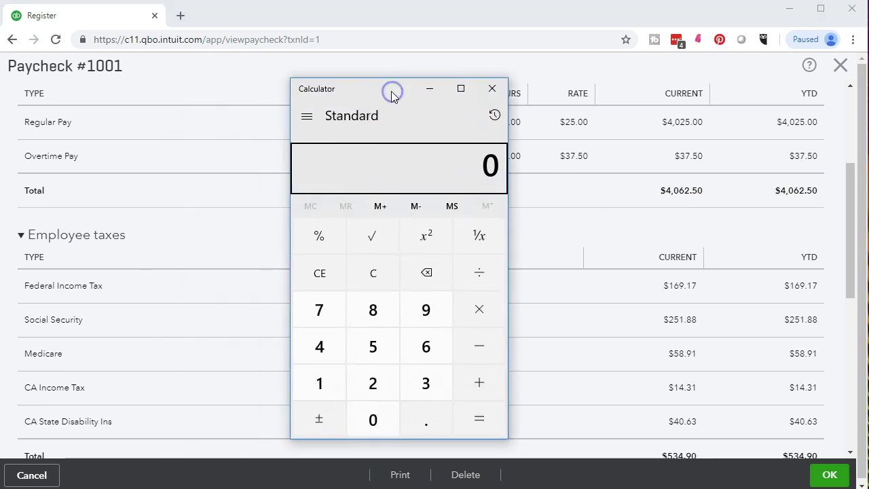
{"action": "left_click", "coordinate": [379, 286]}
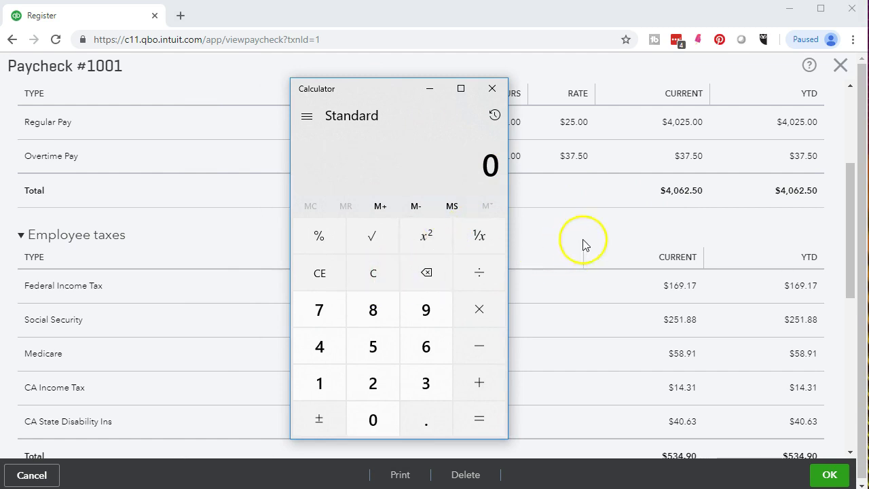
{"action": "type", "text": "4069"}
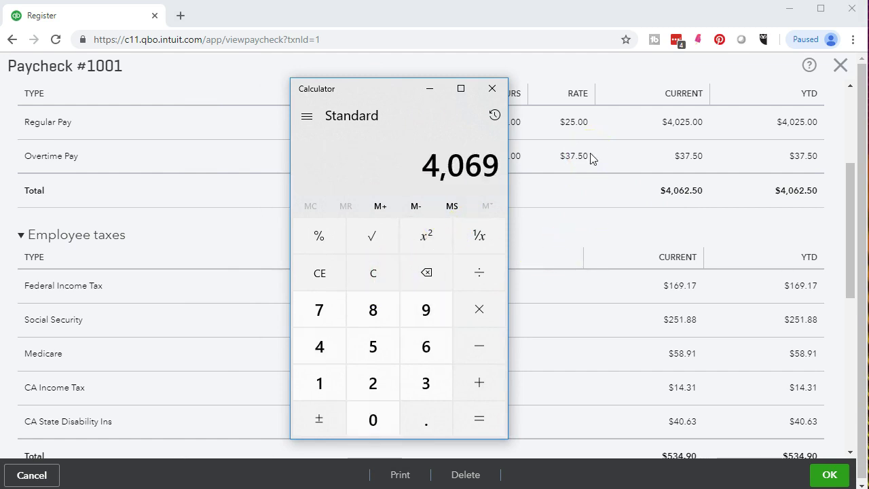
{"action": "key", "text": "BackSpace"}
{"action": "type", "text": "2.5*.006"}
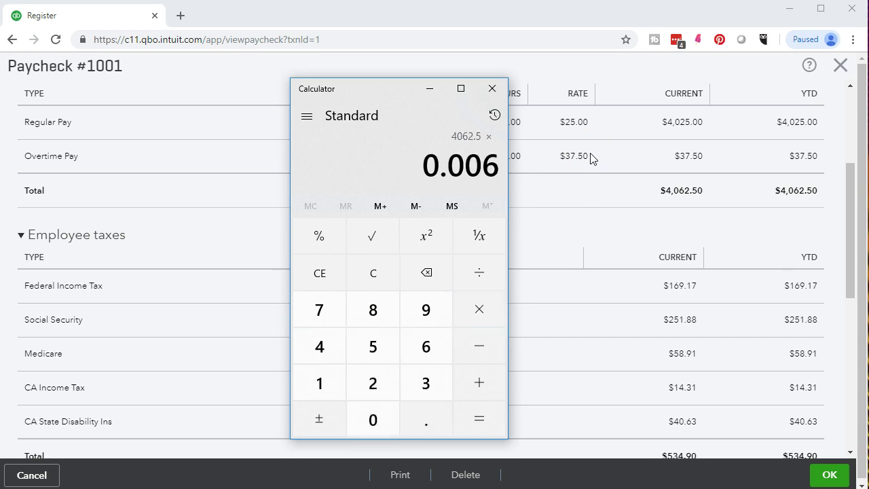
{"action": "key", "text": "Return"}
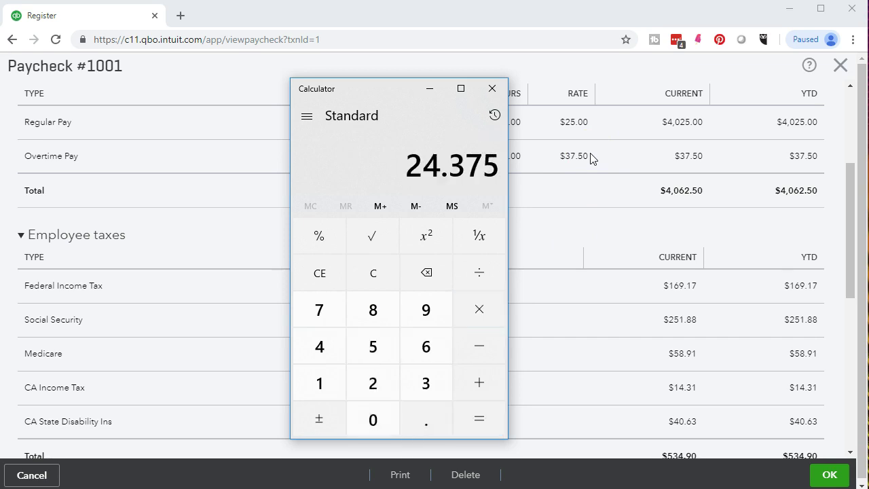
{"action": "scroll", "coordinate": [599, 269], "scroll_direction": "down", "scroll_amount": 6}
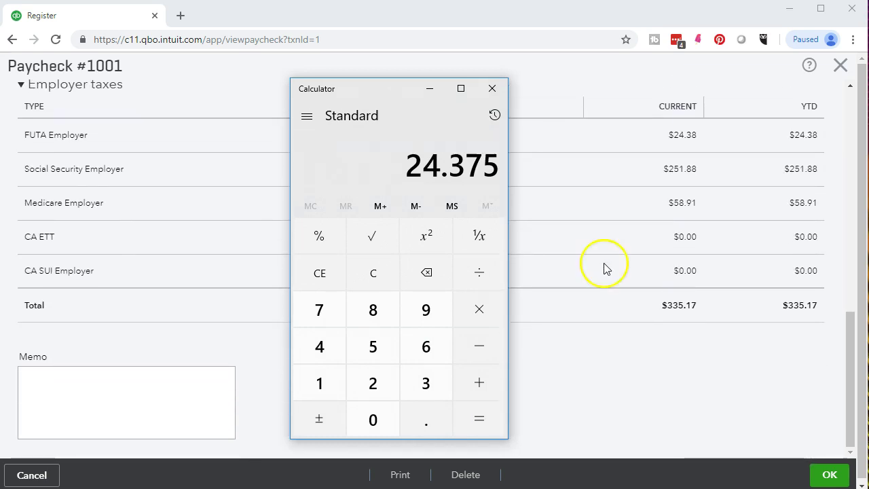
{"action": "scroll", "coordinate": [639, 216], "scroll_direction": "up", "scroll_amount": 1}
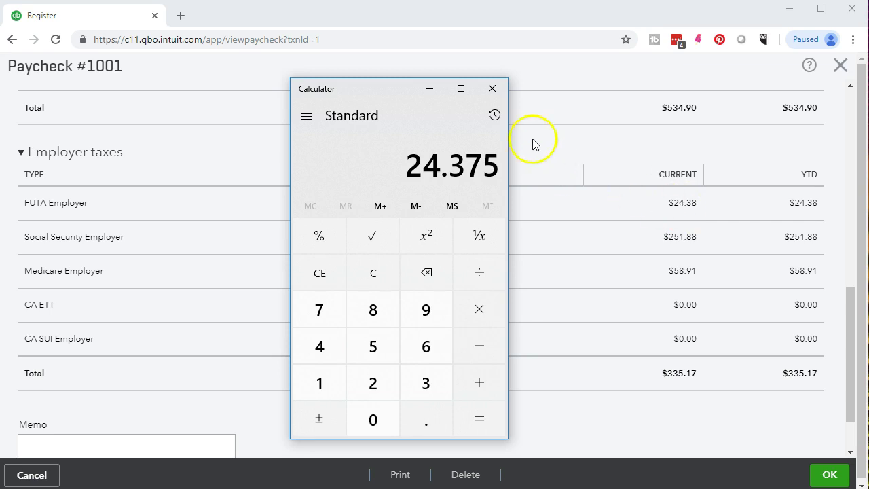
{"action": "left_click", "coordinate": [493, 89]}
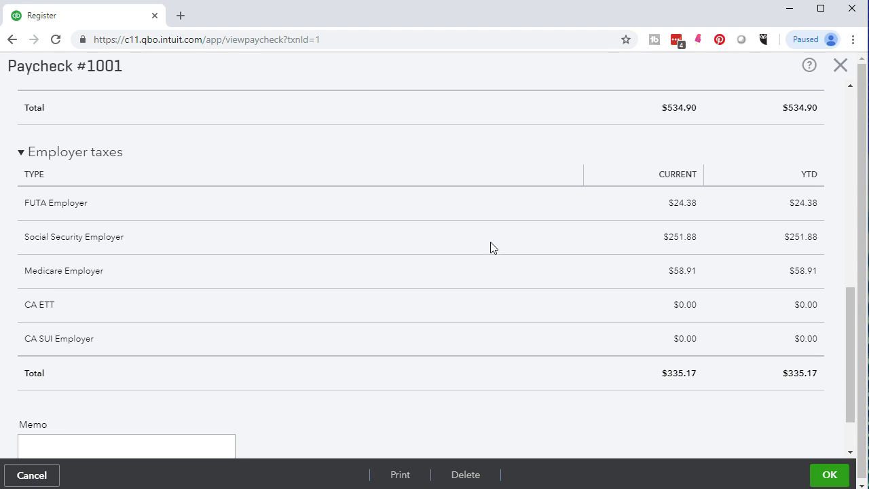
{"action": "left_click", "coordinate": [840, 65]}
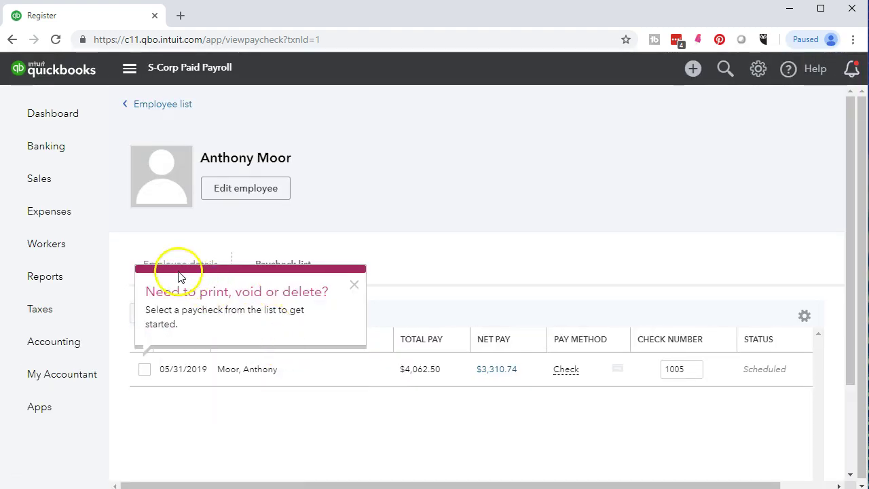
Step: Return to the Checking register and open the 02/28/2019 paycheck #1002
{"action": "left_click", "coordinate": [54, 344]}
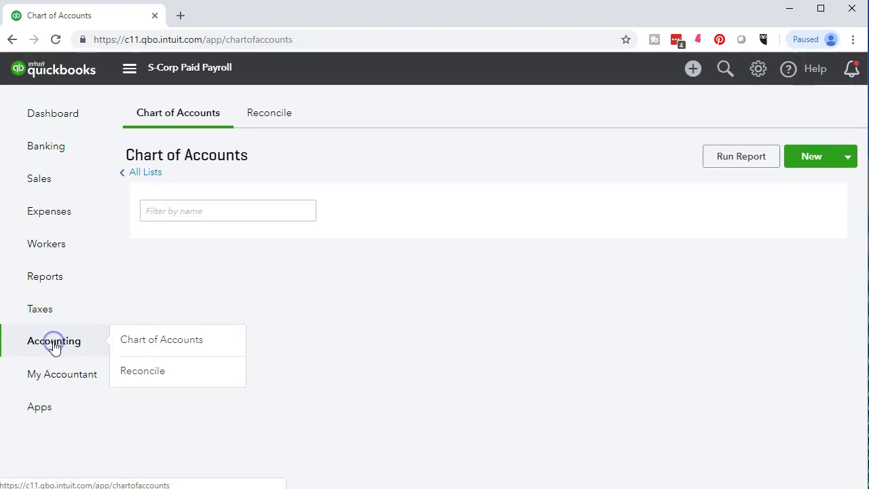
{"action": "left_click", "coordinate": [778, 307]}
{"action": "scroll", "coordinate": [529, 358], "scroll_direction": "down", "scroll_amount": 5}
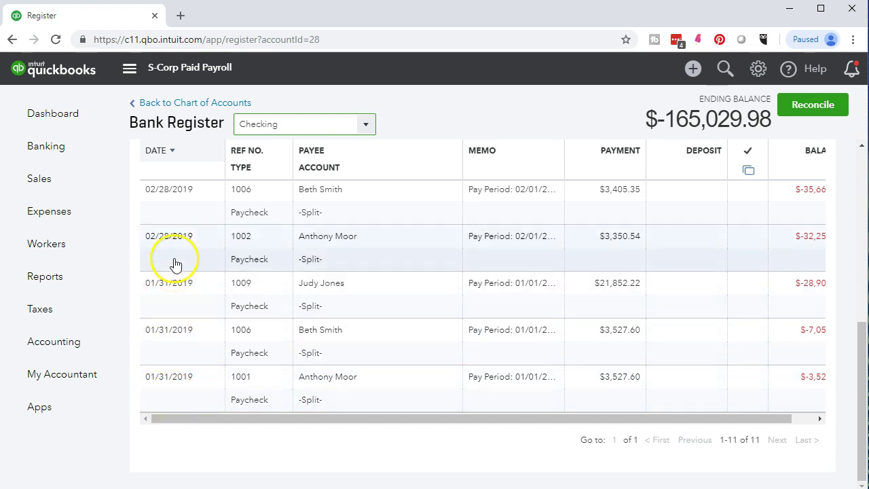
{"action": "left_click", "coordinate": [390, 258]}
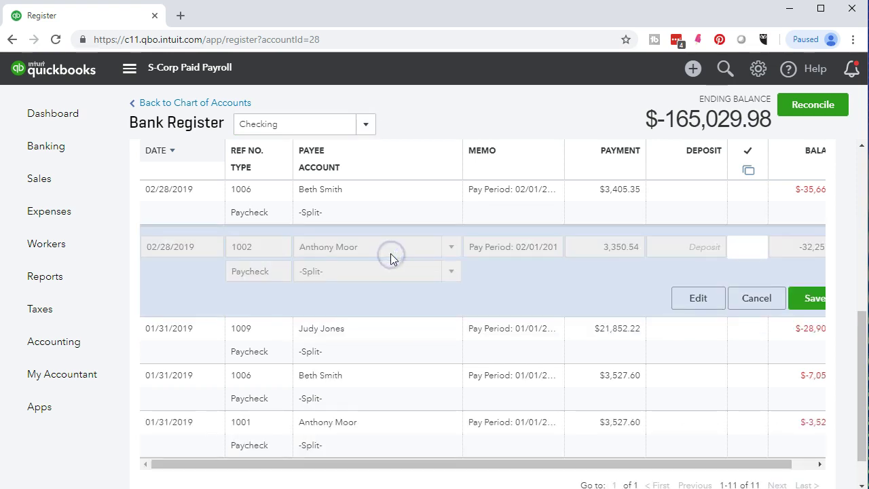
{"action": "left_click", "coordinate": [688, 306]}
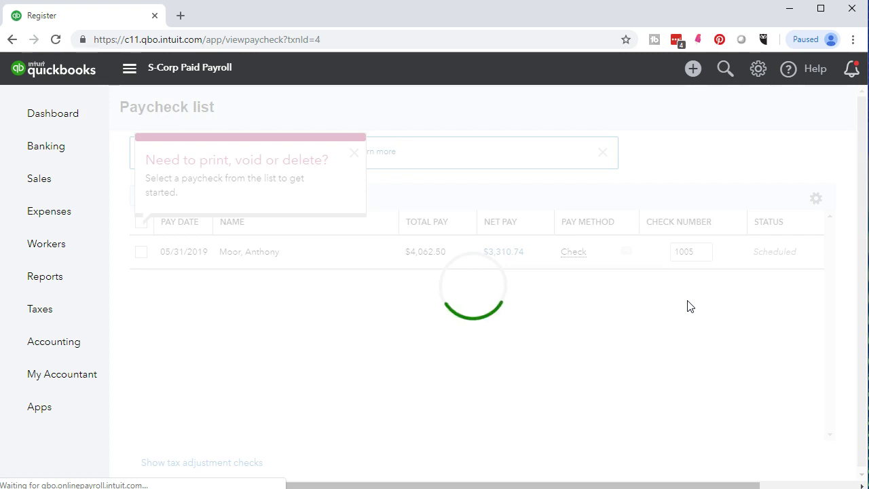
Step: Review paycheck #1002's $508.83 employee taxes and $431.20 employer taxes, including $17.62 FUTA
{"action": "scroll", "coordinate": [686, 299], "scroll_direction": "down", "scroll_amount": 2}
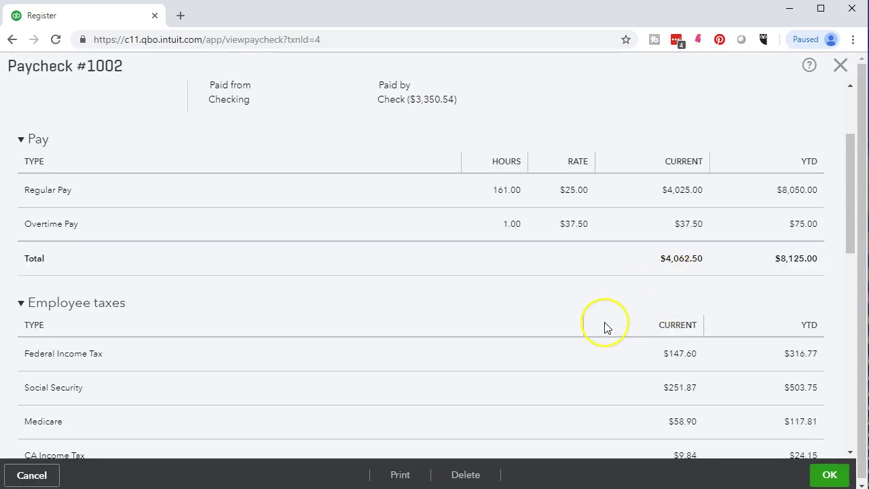
{"action": "scroll", "coordinate": [604, 324], "scroll_direction": "down", "scroll_amount": 5}
{"action": "scroll", "coordinate": [606, 327], "scroll_direction": "down", "scroll_amount": 2}
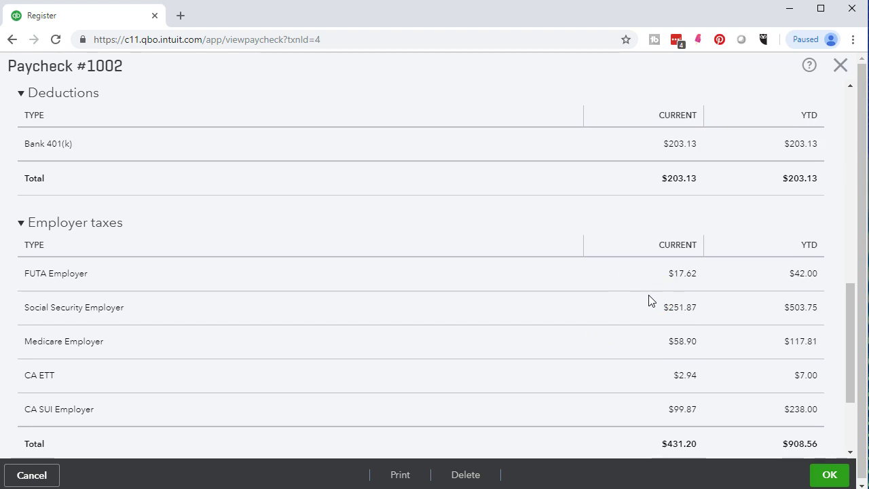
{"action": "scroll", "coordinate": [649, 301], "scroll_direction": "up", "scroll_amount": 4}
{"action": "scroll", "coordinate": [592, 318], "scroll_direction": "up", "scroll_amount": 2}
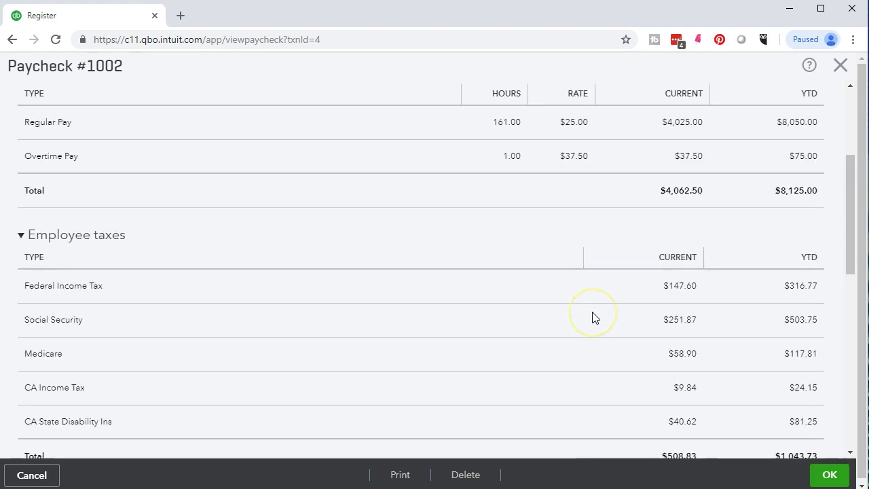
Step: Compute 7000 − 4062.5 = 2937.5, then 2937.5 × 0.006 = 17.625 in Calculator
{"action": "key", "text": "XF86Calculator"}
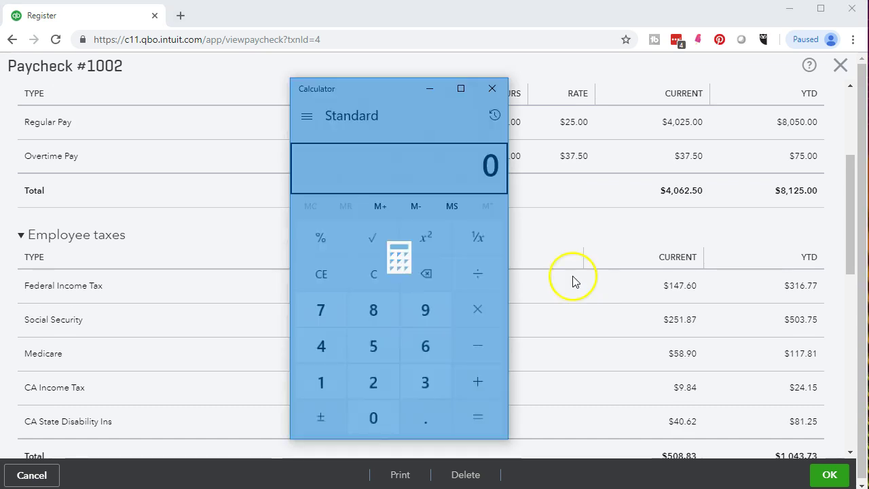
{"action": "type", "text": "70"}
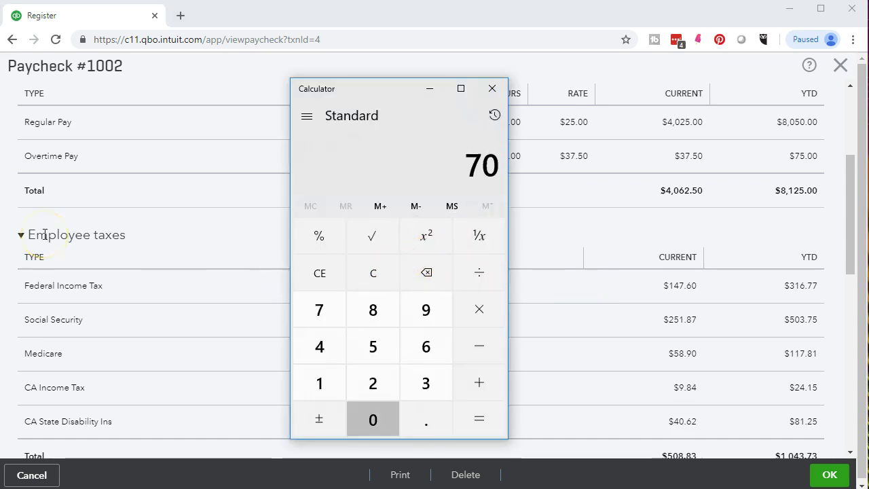
{"action": "type", "text": "00-4062.5="}
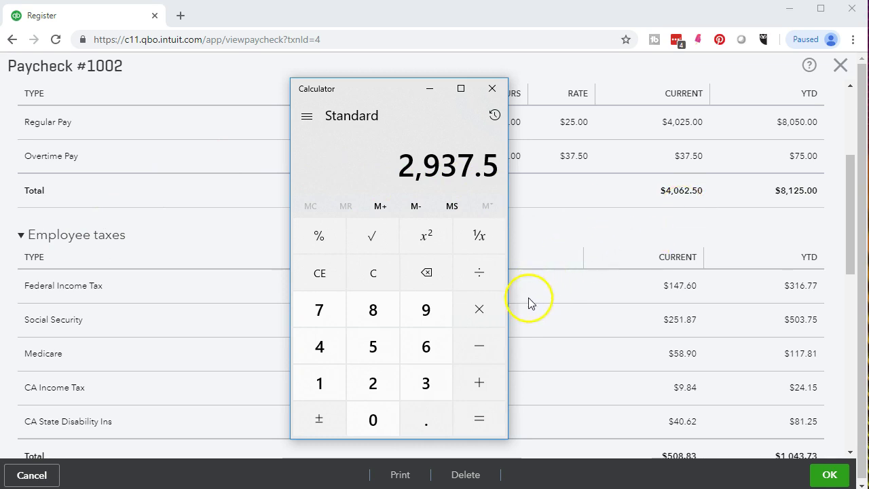
{"action": "left_click", "coordinate": [492, 319]}
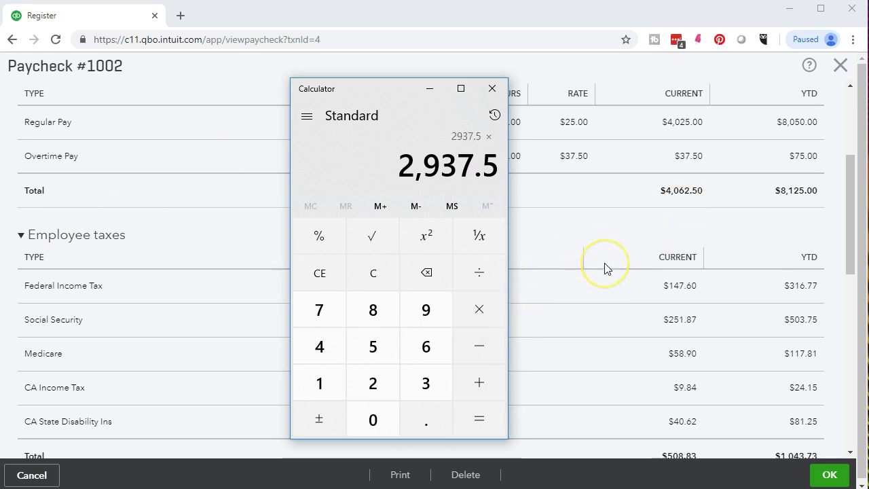
{"action": "type", "text": "0.006"}
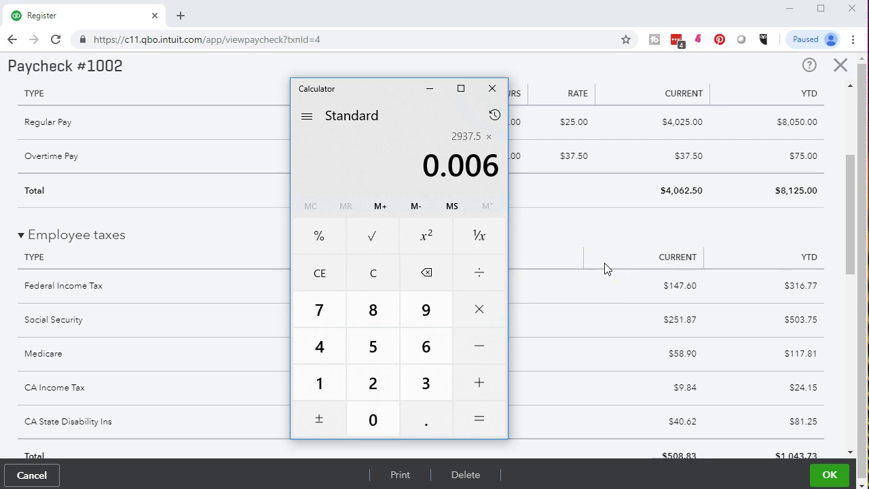
{"action": "key", "text": "Return"}
Step: Close Calculator and paycheck #1002, returning to the Chart of Accounts
{"action": "scroll", "coordinate": [606, 271], "scroll_direction": "down", "scroll_amount": 3}
{"action": "scroll", "coordinate": [606, 271], "scroll_direction": "down", "scroll_amount": 3}
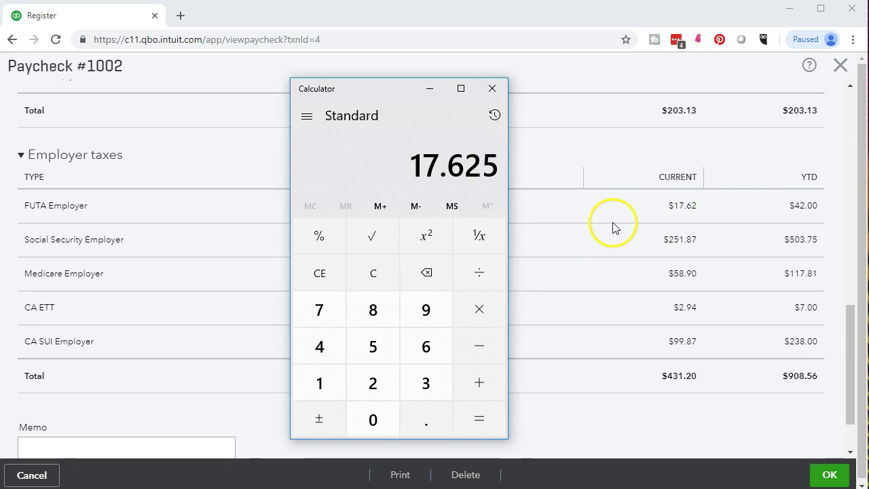
{"action": "left_click", "coordinate": [492, 89]}
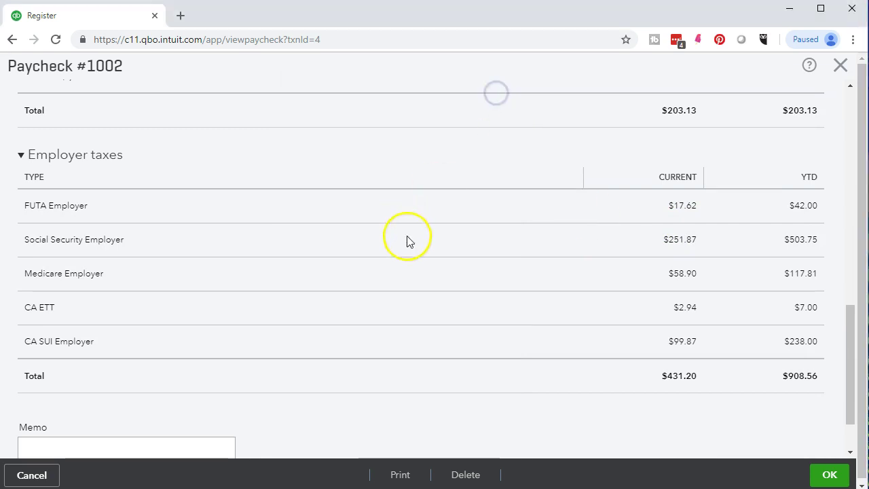
{"action": "scroll", "coordinate": [257, 333], "scroll_direction": "up", "scroll_amount": 4}
{"action": "scroll", "coordinate": [257, 332], "scroll_direction": "up", "scroll_amount": 6}
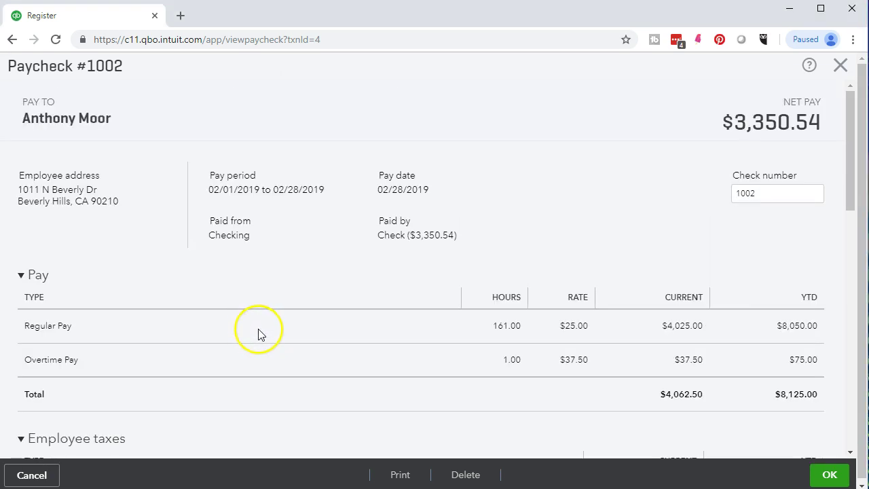
{"action": "left_click", "coordinate": [842, 68]}
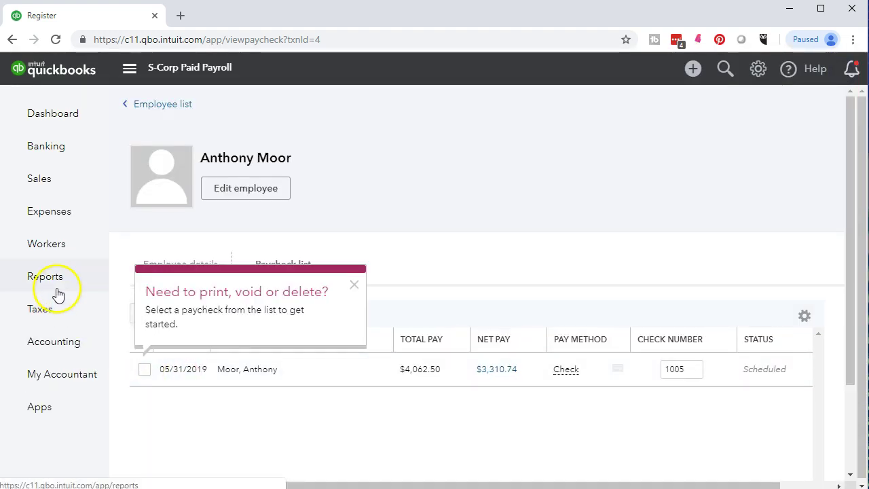
{"action": "left_click", "coordinate": [64, 354]}
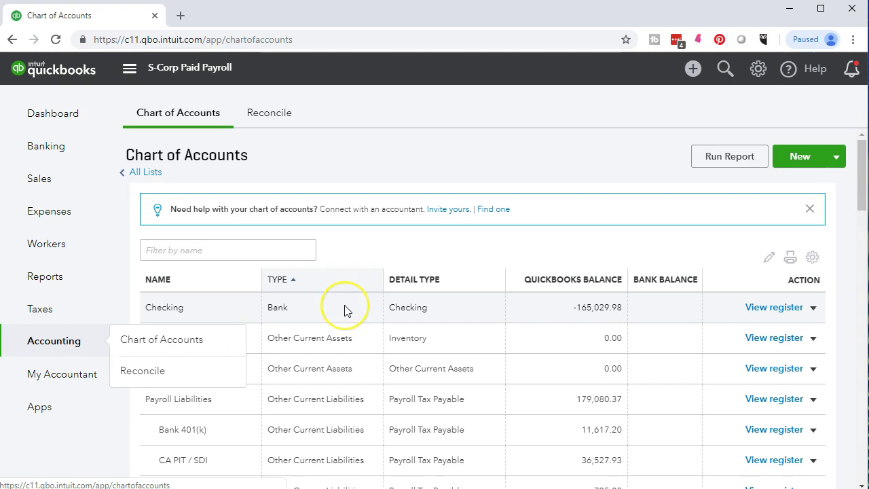
Step: Open the Checking register and scan the paychecks through 03/31/2019
{"action": "left_click", "coordinate": [751, 307]}
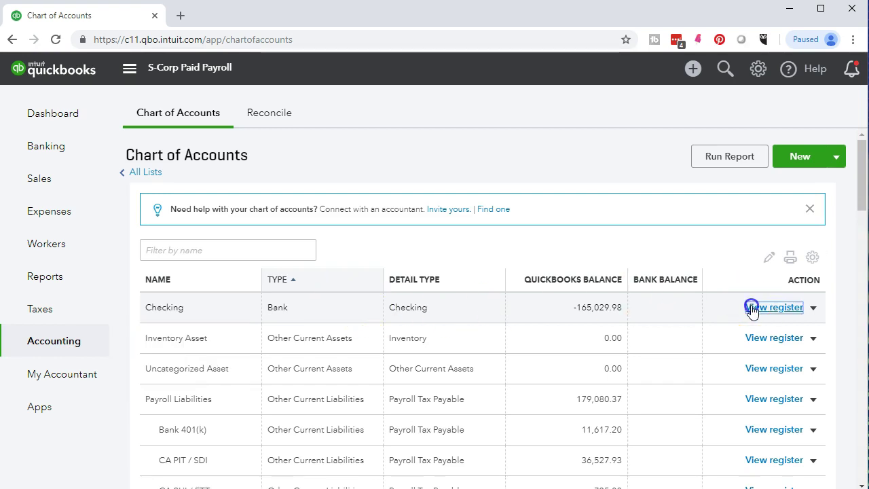
{"action": "scroll", "coordinate": [542, 318], "scroll_direction": "down", "scroll_amount": 5}
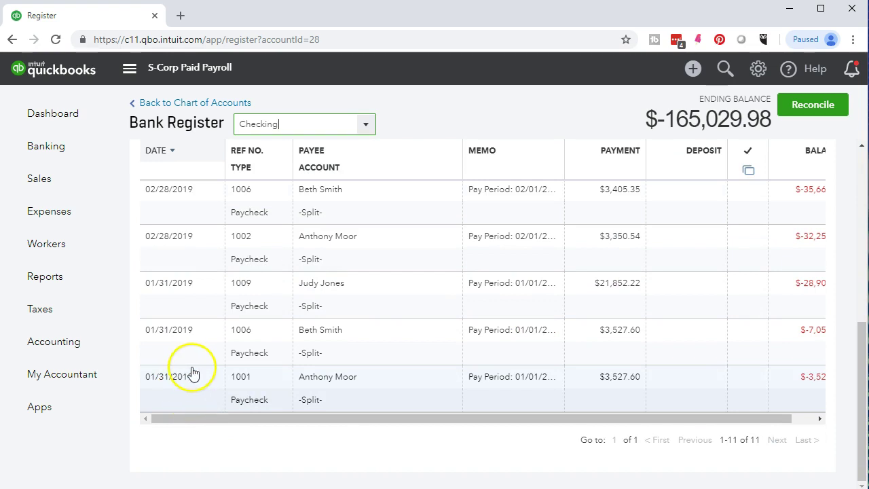
{"action": "scroll", "coordinate": [189, 272], "scroll_direction": "up", "scroll_amount": 2}
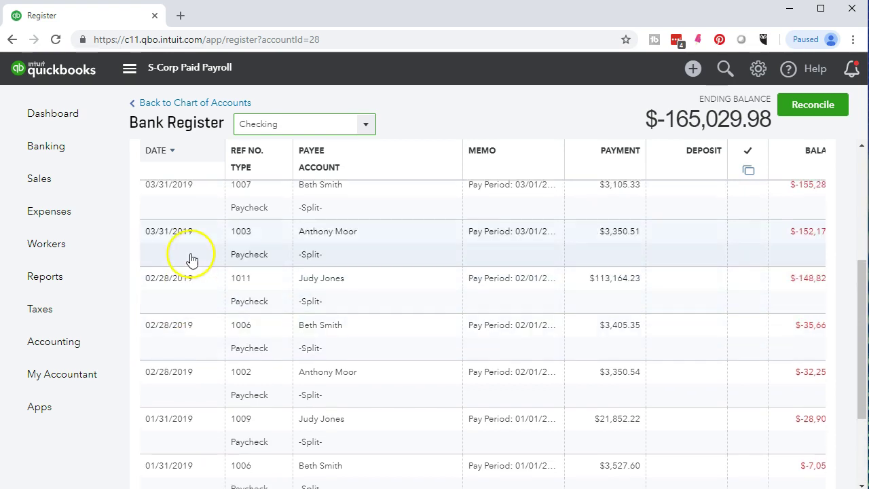
Step: Open the 03/31/2019 paycheck #1003 and check its $0.00 FUTA, CA ETT and CA SUI taxes
{"action": "left_click", "coordinate": [661, 256]}
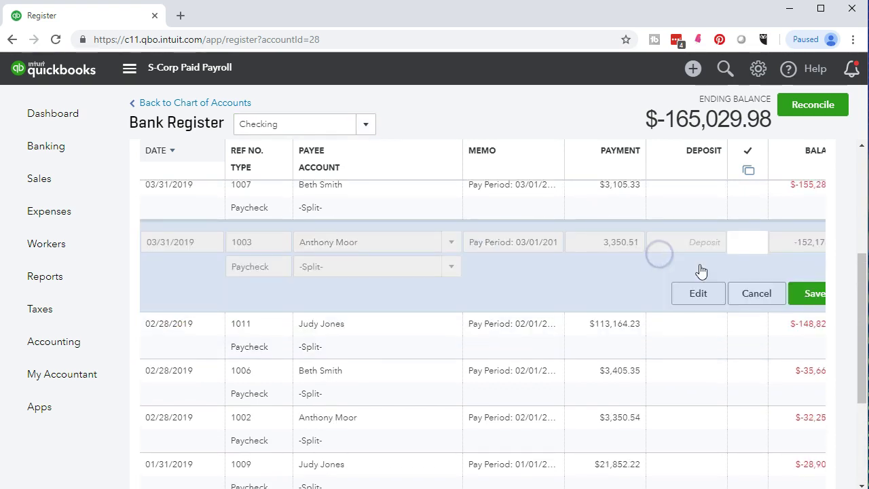
{"action": "left_click", "coordinate": [711, 299]}
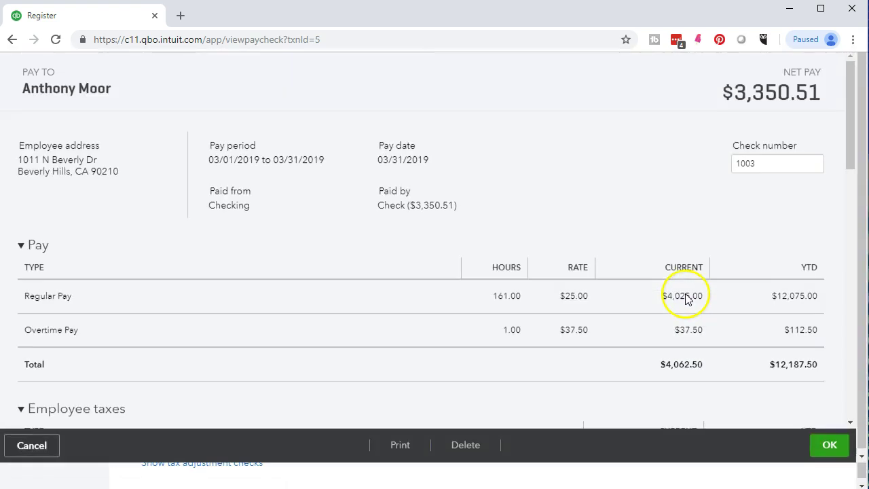
{"action": "scroll", "coordinate": [630, 300], "scroll_direction": "down", "scroll_amount": 2}
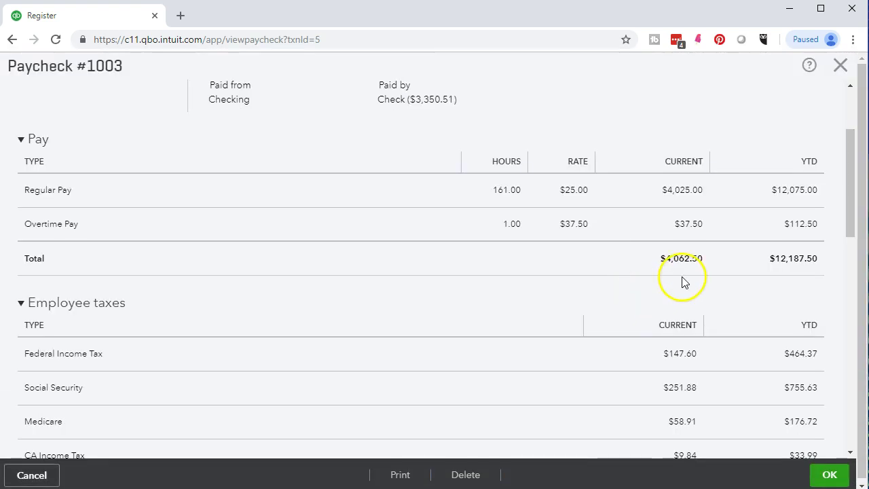
{"action": "scroll", "coordinate": [679, 279], "scroll_direction": "down", "scroll_amount": 7}
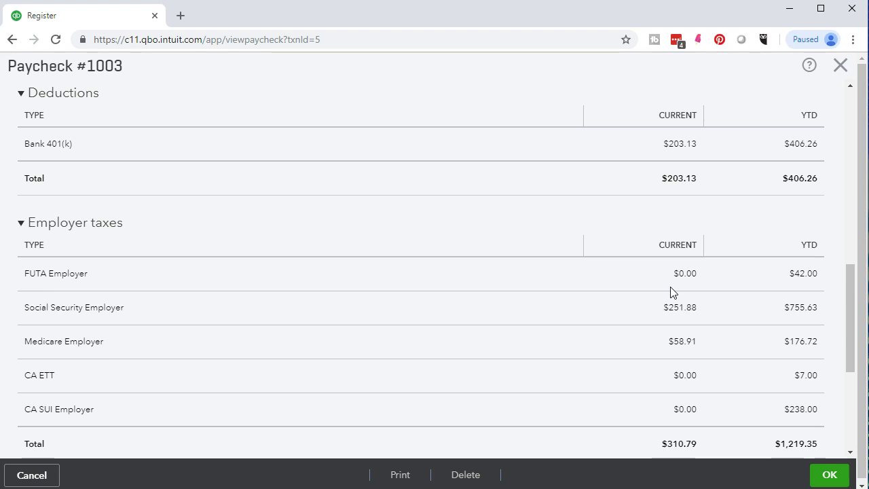
Step: Close paycheck #1003 and open the 01/31/2019 paycheck #1009 from the Checking register
{"action": "left_click", "coordinate": [840, 68]}
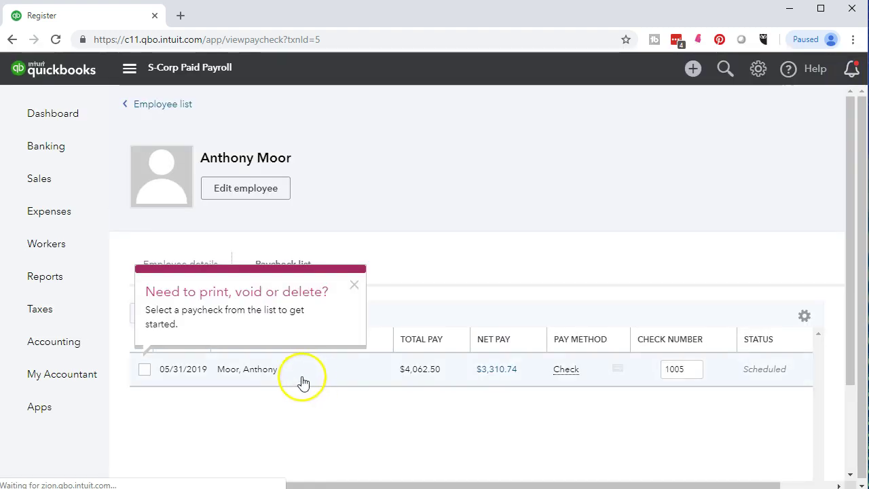
{"action": "left_click", "coordinate": [45, 348]}
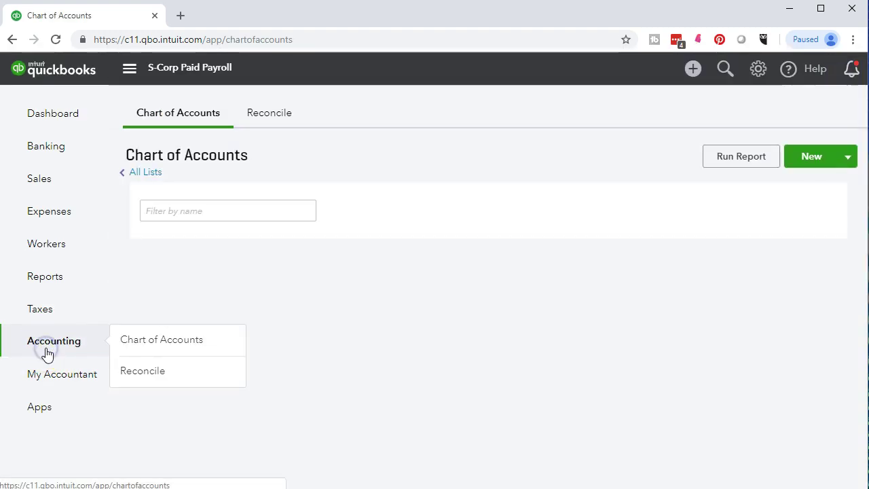
{"action": "left_click", "coordinate": [764, 310]}
{"action": "scroll", "coordinate": [654, 348], "scroll_direction": "down", "scroll_amount": 5}
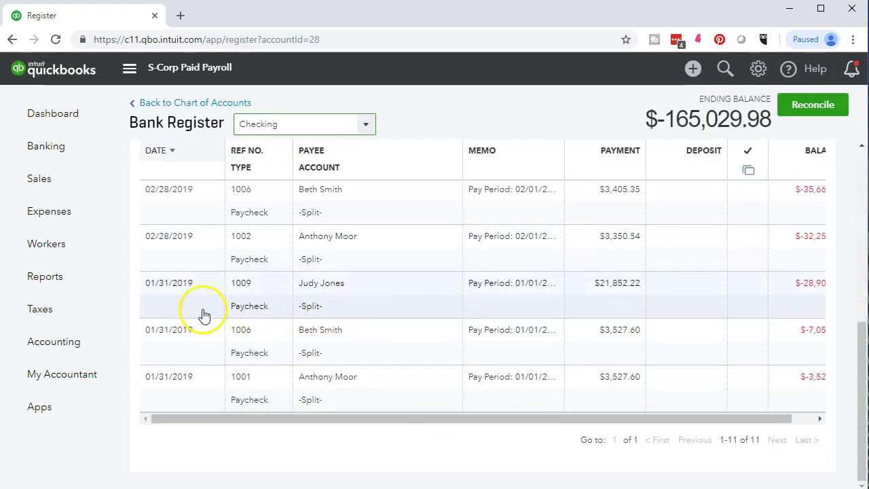
{"action": "left_click", "coordinate": [588, 313]}
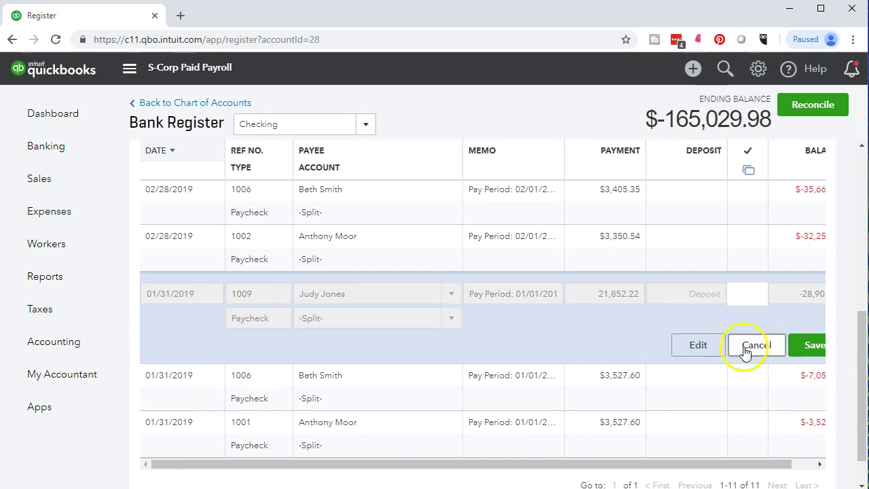
{"action": "left_click", "coordinate": [697, 349]}
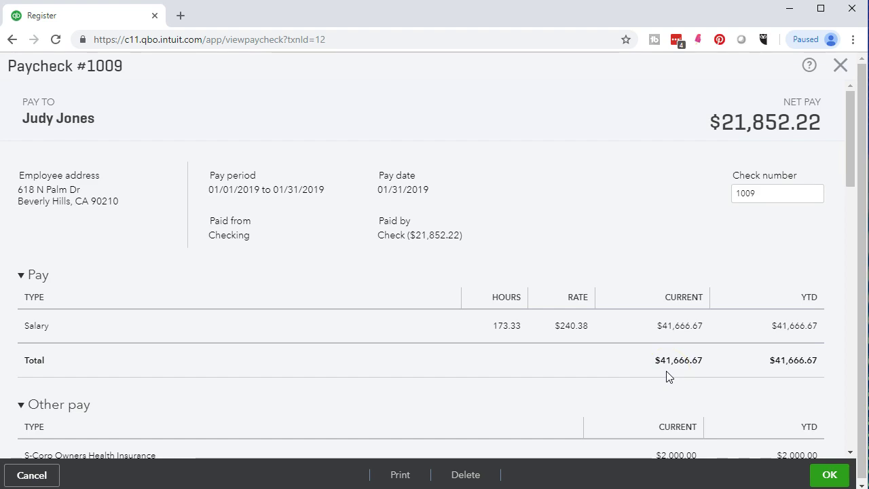
Step: Scroll through paycheck #1009, noting $3,474.50 employer taxes, $42.00 FUTA and $3,500.00 401(k) deduction
{"action": "scroll", "coordinate": [589, 367], "scroll_direction": "down", "scroll_amount": 6}
{"action": "scroll", "coordinate": [589, 364], "scroll_direction": "down", "scroll_amount": 3}
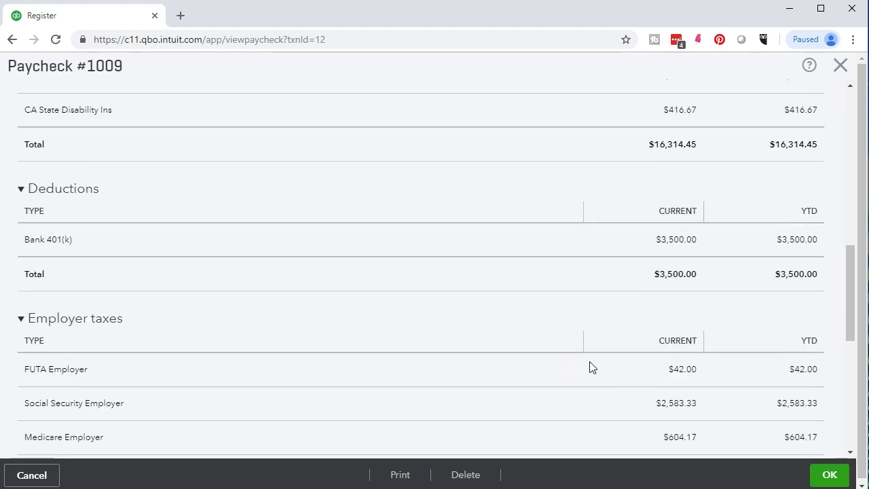
{"action": "scroll", "coordinate": [590, 361], "scroll_direction": "down", "scroll_amount": 2}
{"action": "scroll", "coordinate": [589, 362], "scroll_direction": "down", "scroll_amount": 1}
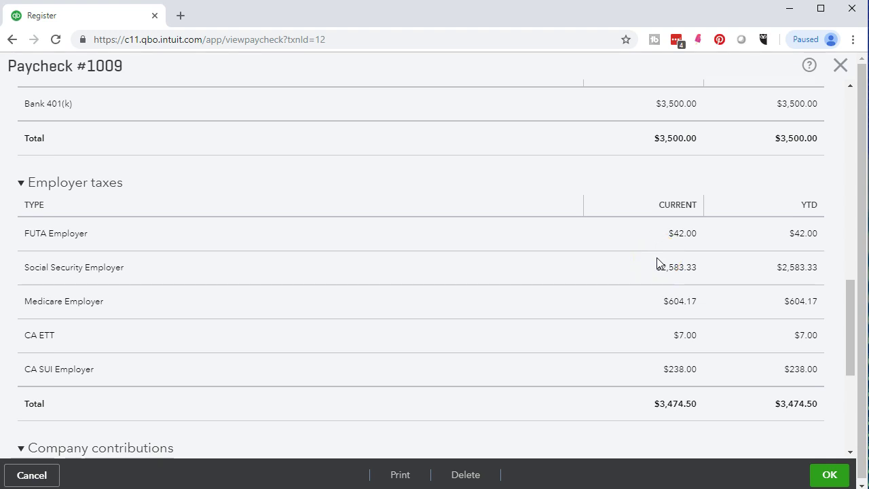
{"action": "scroll", "coordinate": [657, 262], "scroll_direction": "up", "scroll_amount": 9}
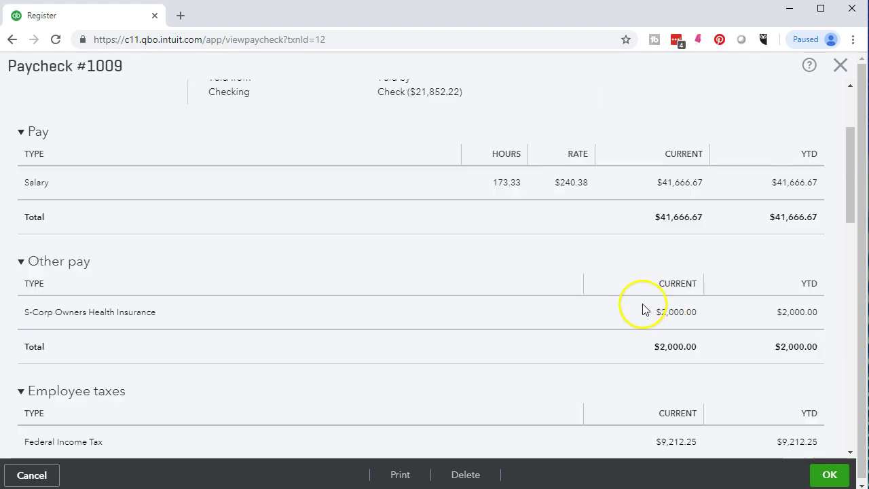
{"action": "scroll", "coordinate": [645, 309], "scroll_direction": "up", "scroll_amount": 2}
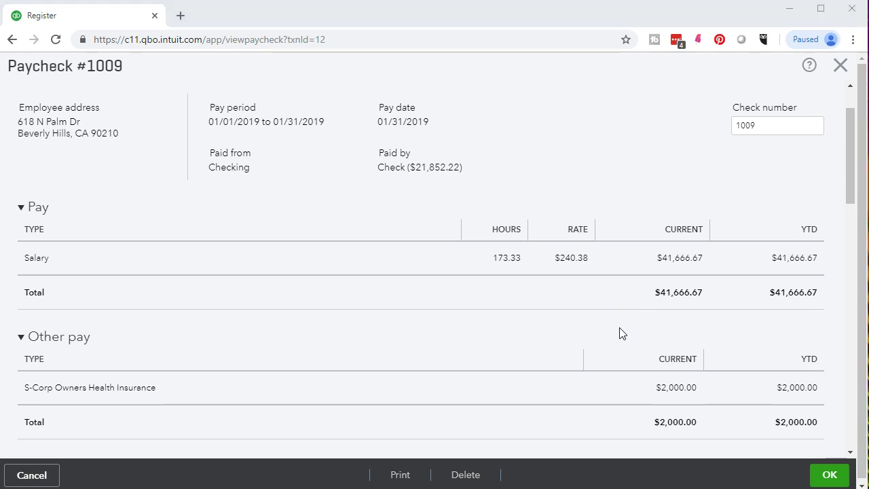
Step: Bring up the calculator and compute 6.2% of 7,000 (7000*.062)
{"action": "key", "text": "XF86Calculator"}
{"action": "type", "text": "7000*.062"}
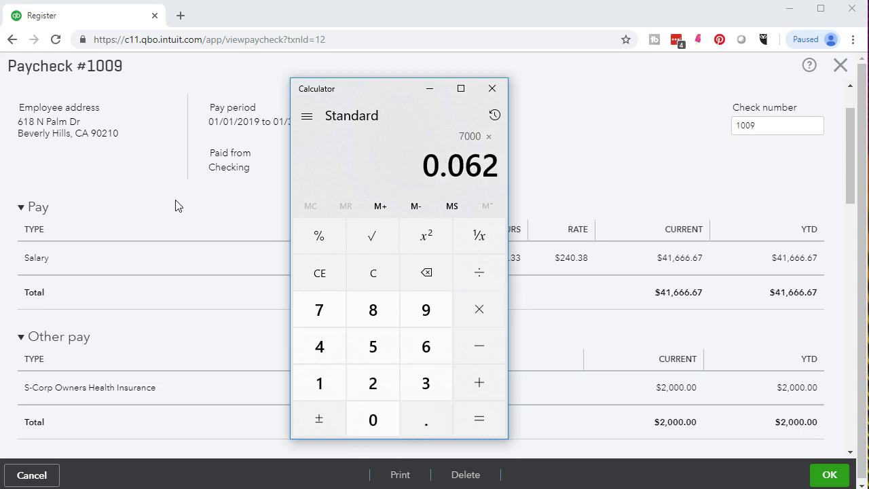
{"action": "key", "text": "Return"}
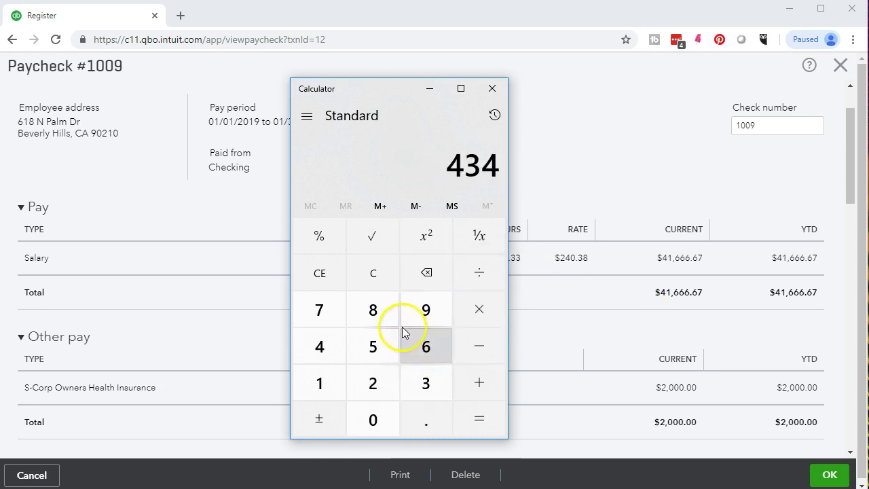
Step: Clear it and compute 7000*0.006 = 42 against the $42.00 FUTA Employer amount, then close the calculator
{"action": "left_click", "coordinate": [374, 275]}
{"action": "type", "text": "70"}
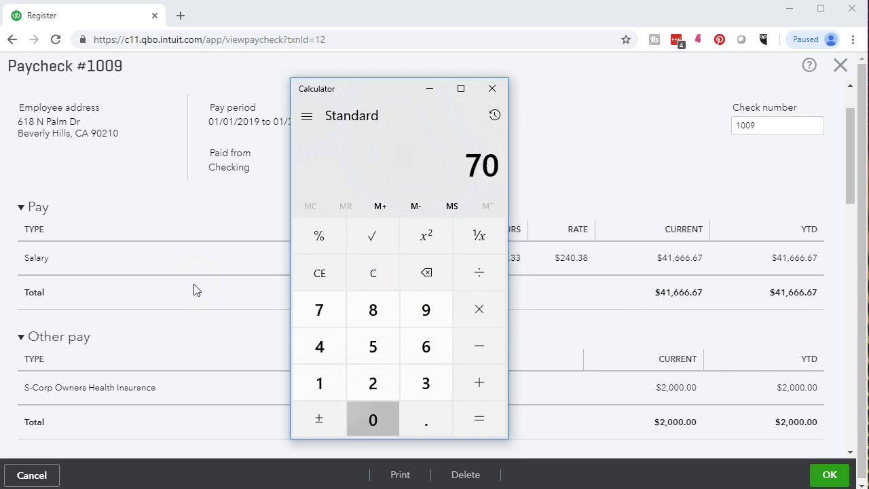
{"action": "type", "text": "00*0.006"}
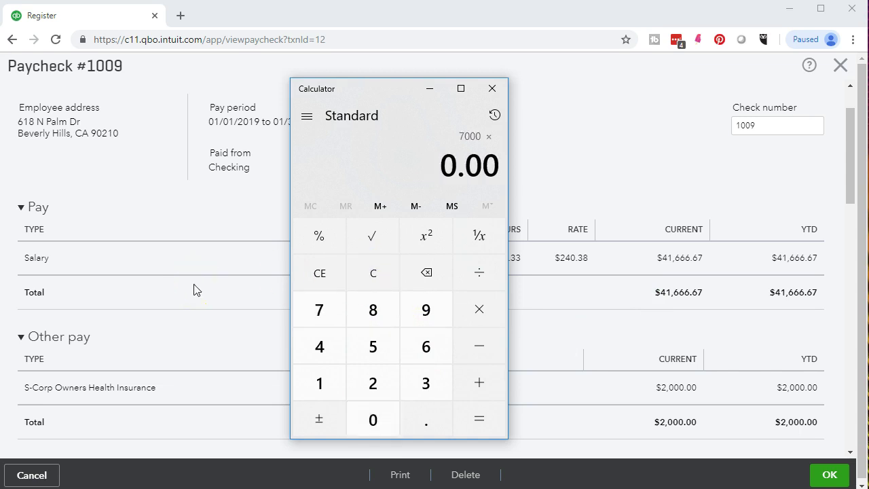
{"action": "key", "text": "Return"}
{"action": "scroll", "coordinate": [204, 303], "scroll_direction": "down", "scroll_amount": 10}
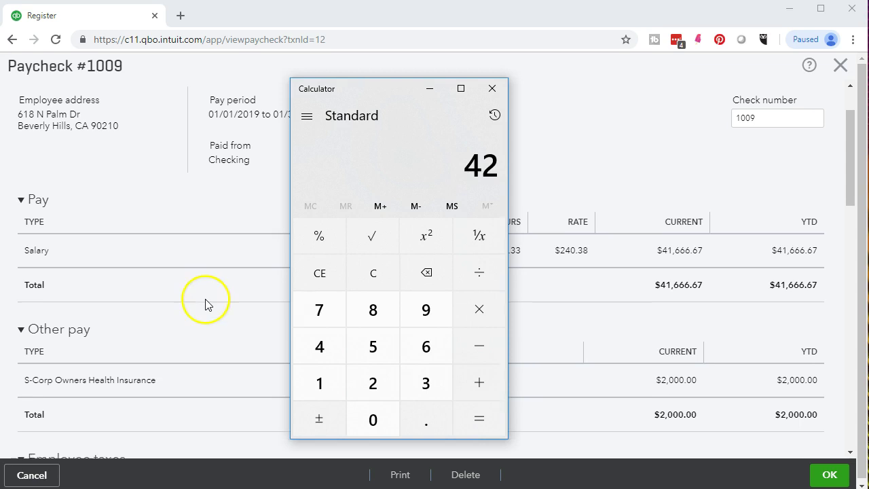
{"action": "scroll", "coordinate": [208, 310], "scroll_direction": "down", "scroll_amount": 1}
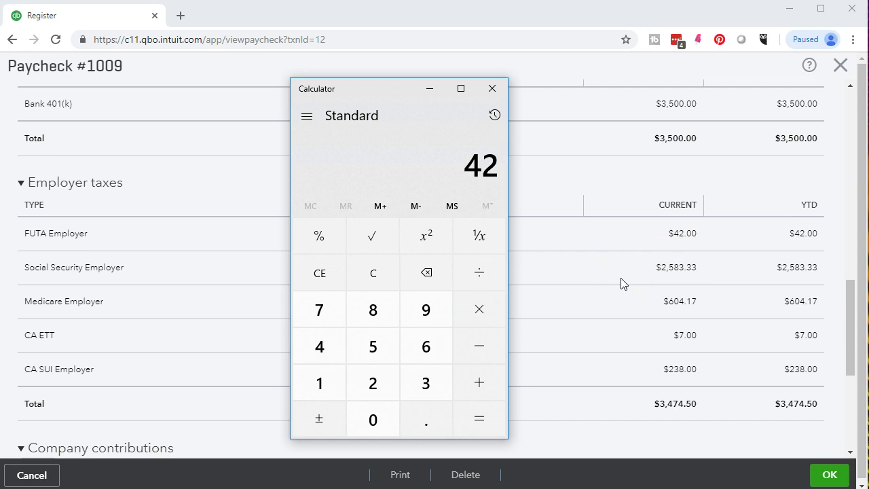
{"action": "scroll", "coordinate": [621, 284], "scroll_direction": "up", "scroll_amount": 8}
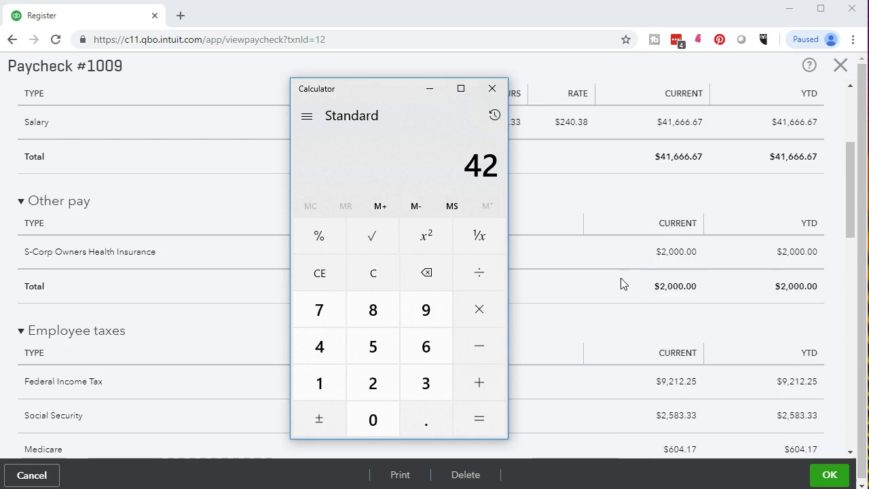
{"action": "scroll", "coordinate": [621, 283], "scroll_direction": "up", "scroll_amount": 3}
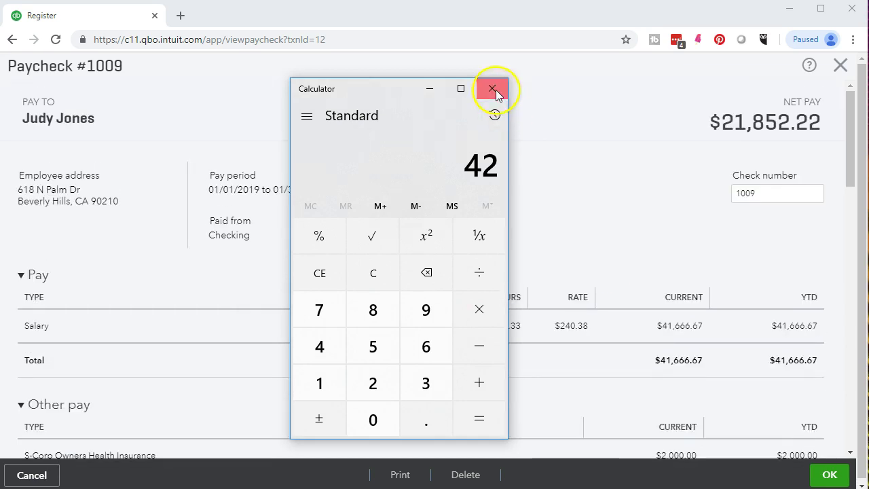
{"action": "left_click", "coordinate": [493, 89]}
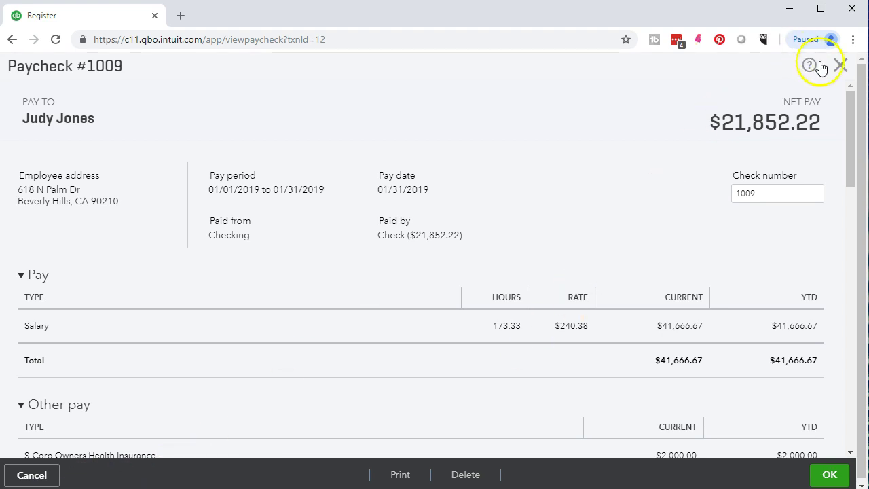
Step: Close paycheck #1009 to return to the employee's paycheck list
{"action": "left_click", "coordinate": [842, 66]}
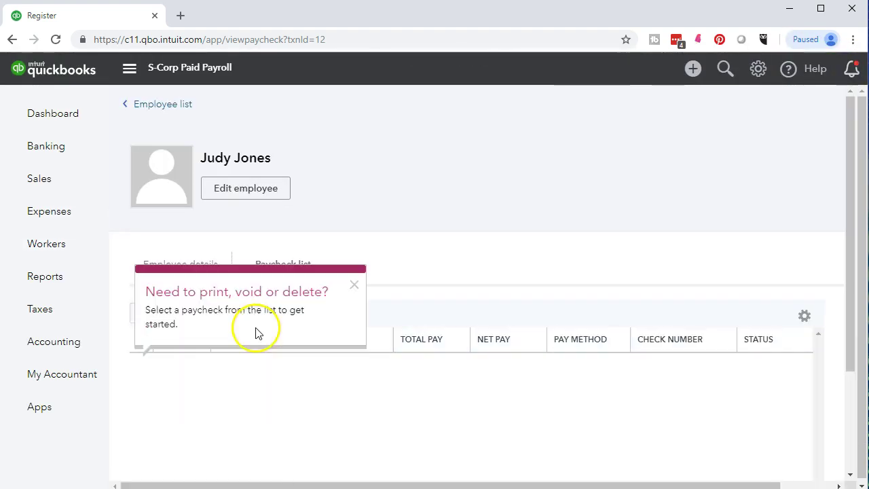
Step: Open the Balance Sheet report and run it for 01/01/2019 through 12/31/2019
{"action": "left_click", "coordinate": [56, 283]}
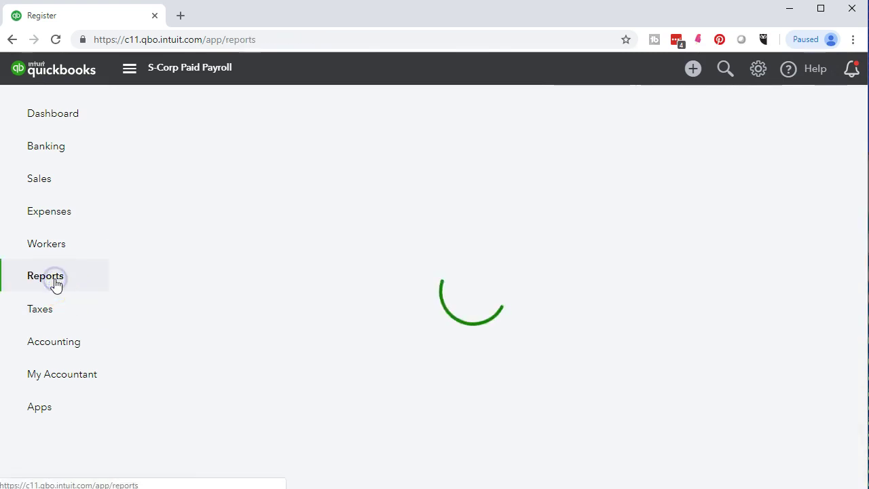
{"action": "left_click", "coordinate": [188, 347]}
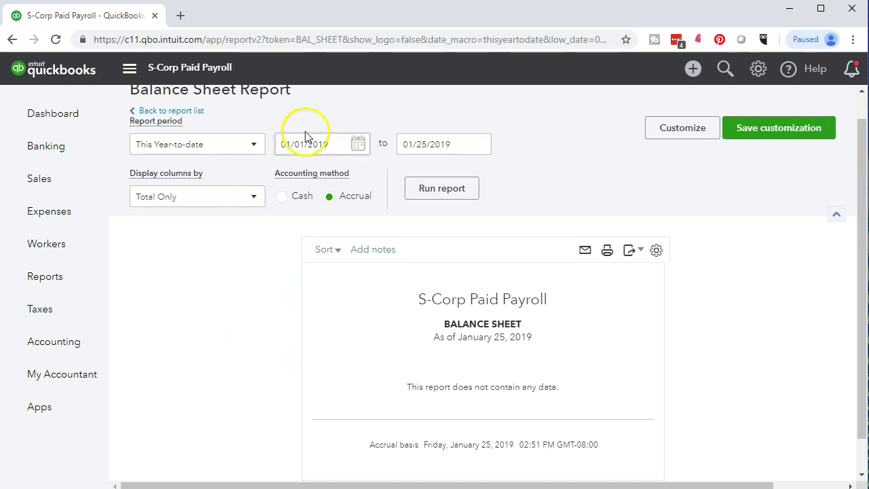
{"action": "left_click_drag", "start_coordinate": [334, 141], "coordinate": [188, 124]}
{"action": "type", "text": "01/01/201"}
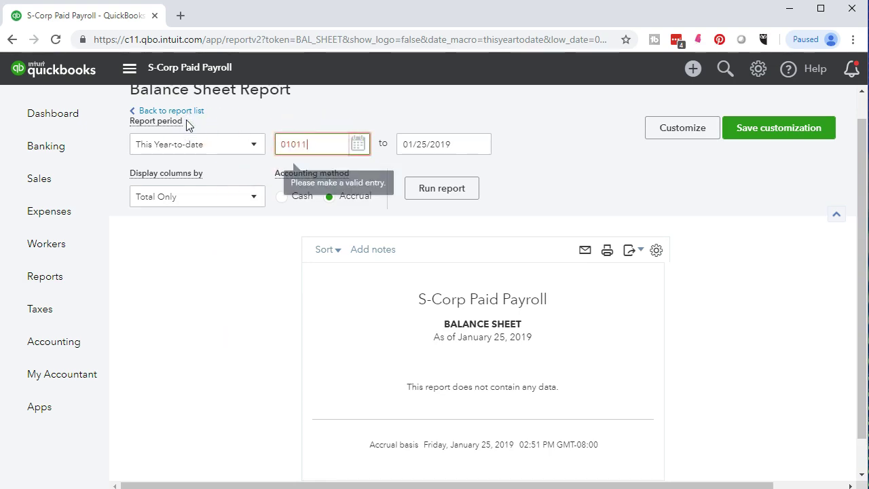
{"action": "type", "text": "9"}
{"action": "key", "text": "Tab"}
{"action": "type", "text": "123119"}
{"action": "key", "text": "Tab"}
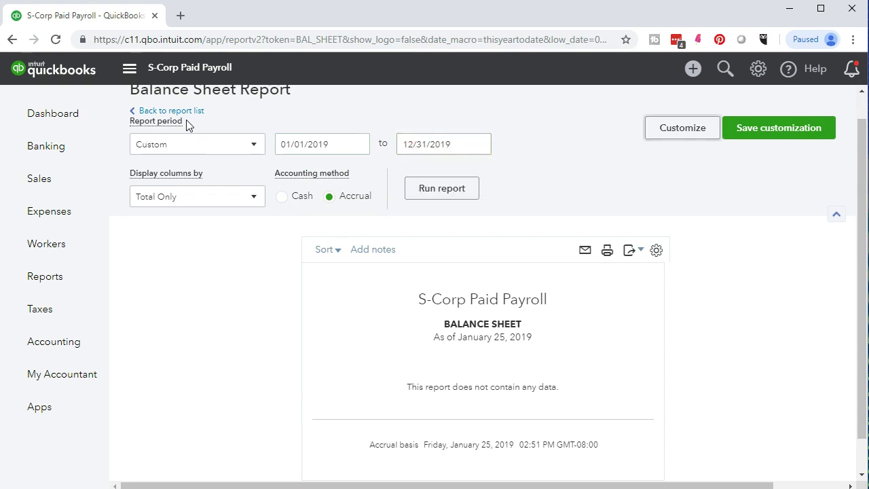
{"action": "left_click", "coordinate": [442, 188]}
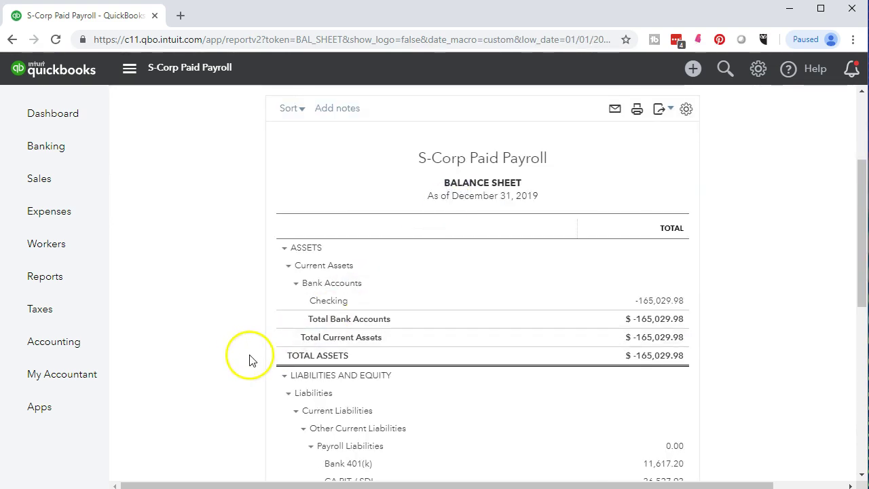
{"action": "scroll", "coordinate": [249, 360], "scroll_direction": "down", "scroll_amount": 3}
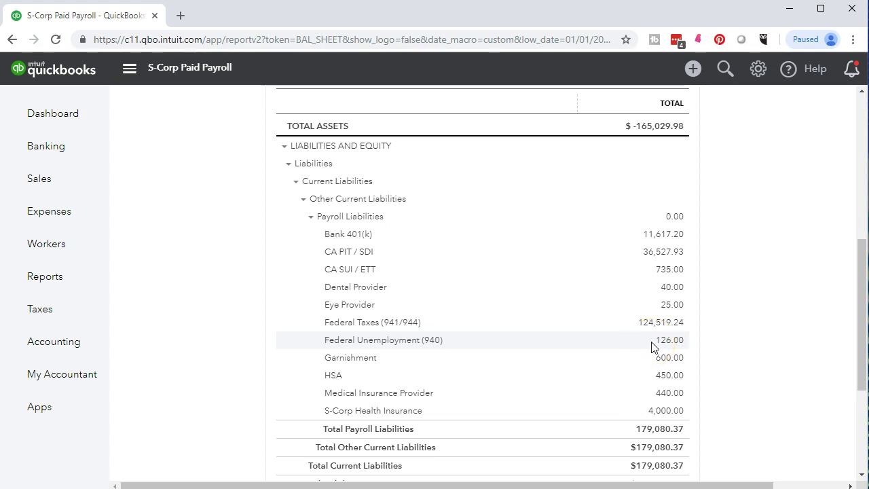
Step: Duplicate the Balance Sheet browser tab and move the copy to the front
{"action": "right_click", "coordinate": [108, 17]}
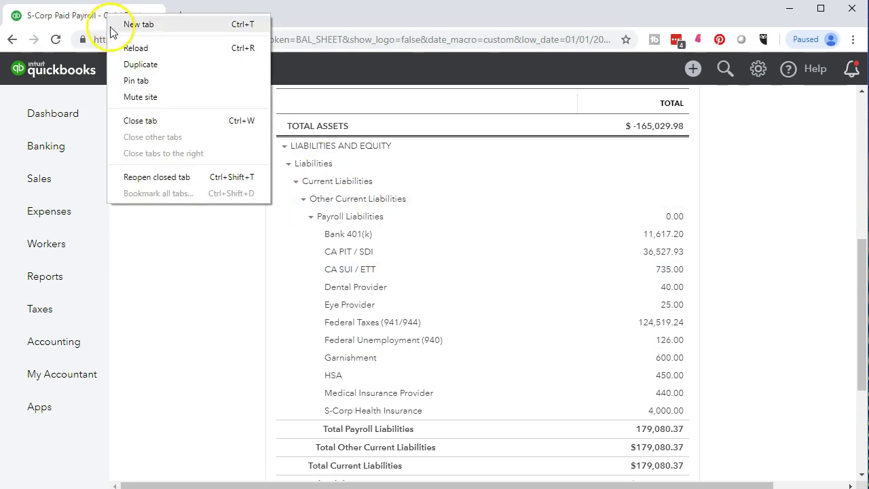
{"action": "left_click", "coordinate": [129, 65]}
{"action": "left_click_drag", "start_coordinate": [90, 19], "coordinate": [218, 17]}
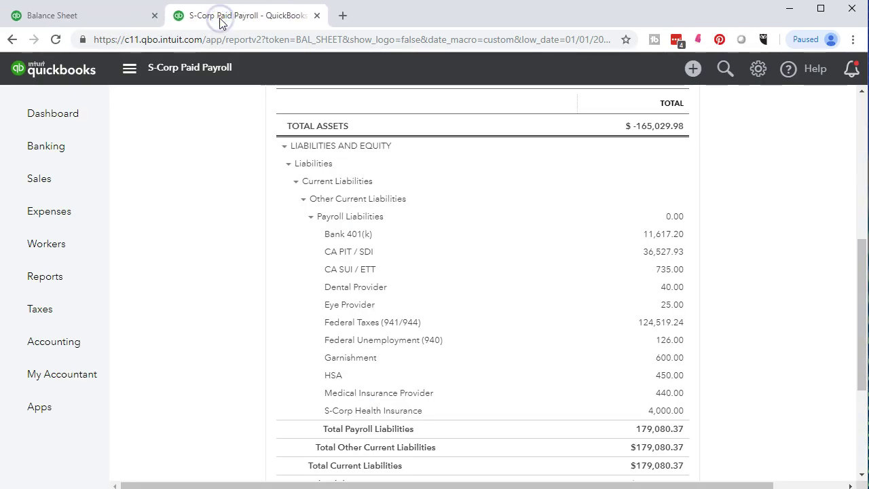
Step: Run the Profit and Loss report for 01/01/2019 through 12/31/2019
{"action": "left_click", "coordinate": [63, 277]}
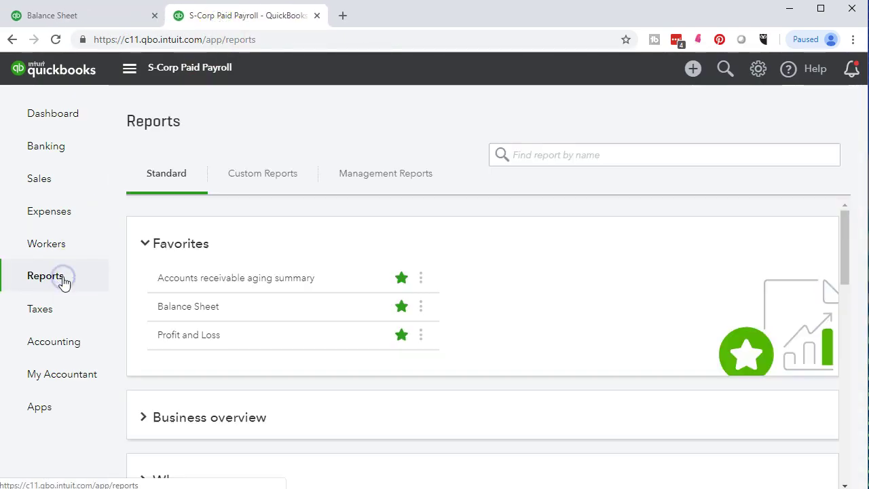
{"action": "left_click", "coordinate": [174, 374]}
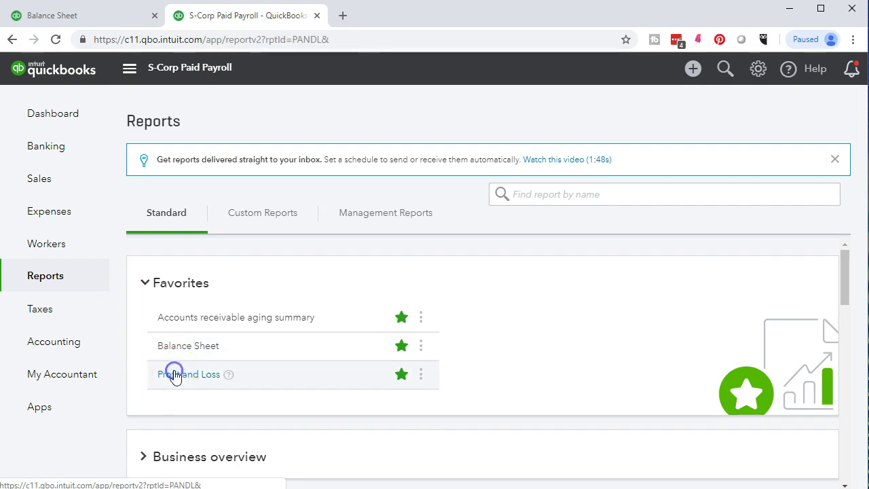
{"action": "left_click_drag", "start_coordinate": [339, 142], "coordinate": [256, 139]}
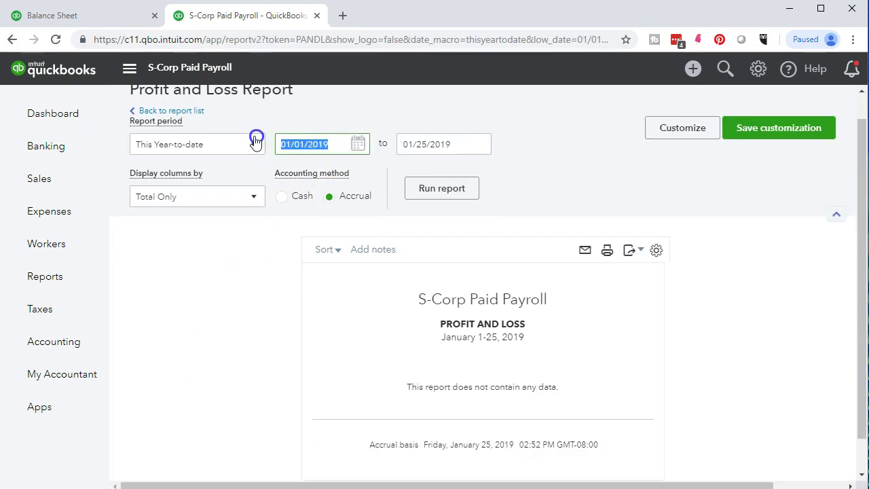
{"action": "type", "text": "010119"}
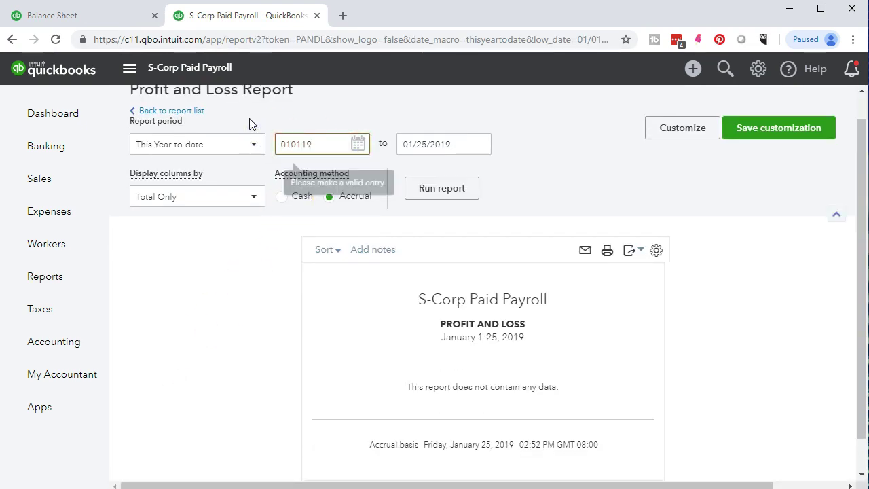
{"action": "key", "text": "Tab"}
{"action": "type", "text": "123119"}
{"action": "key", "text": "Tab"}
{"action": "left_click", "coordinate": [267, 143]}
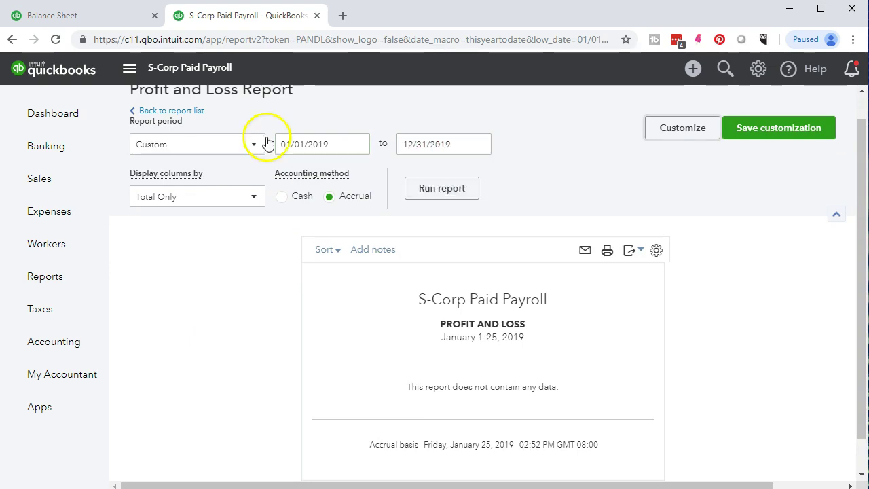
{"action": "left_click", "coordinate": [435, 188]}
Step: Drill into Payroll Expenses:Taxes to list the $15,969.83 of employer tax entries
{"action": "scroll", "coordinate": [229, 366], "scroll_direction": "down", "scroll_amount": 2}
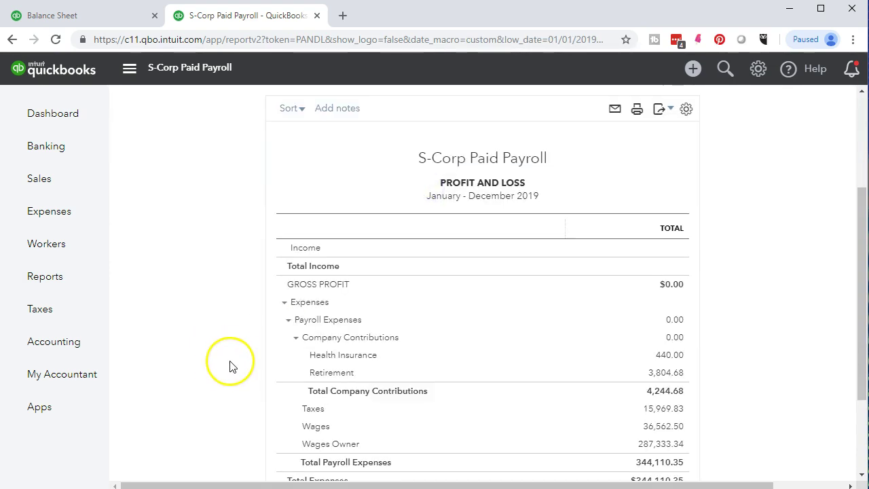
{"action": "scroll", "coordinate": [224, 367], "scroll_direction": "down", "scroll_amount": 1}
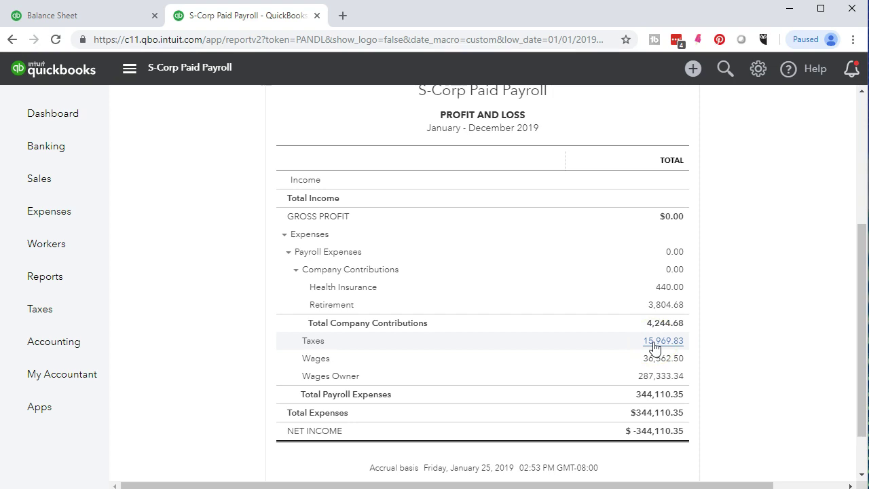
{"action": "left_click", "coordinate": [630, 347]}
{"action": "left_click", "coordinate": [671, 347]}
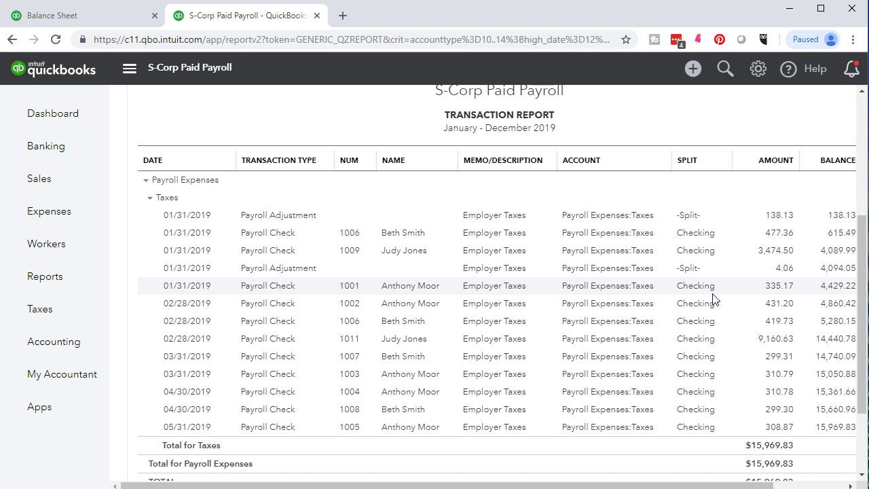
{"action": "scroll", "coordinate": [355, 378], "scroll_direction": "up", "scroll_amount": 4}
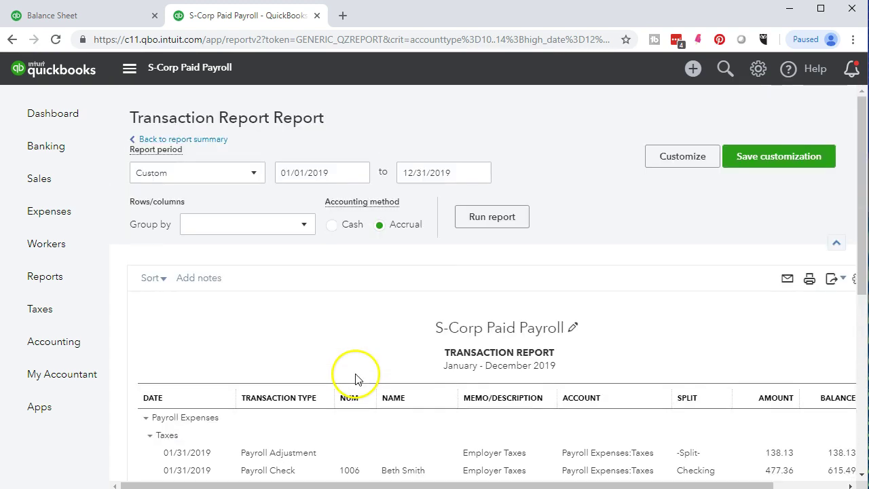
{"action": "left_click", "coordinate": [212, 140]}
{"action": "scroll", "coordinate": [203, 140], "scroll_direction": "down", "scroll_amount": 4}
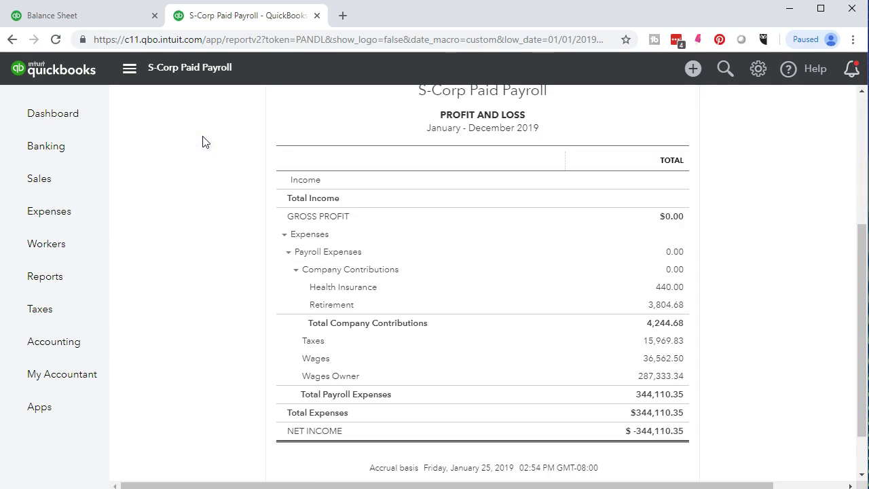
{"action": "left_click", "coordinate": [313, 354]}
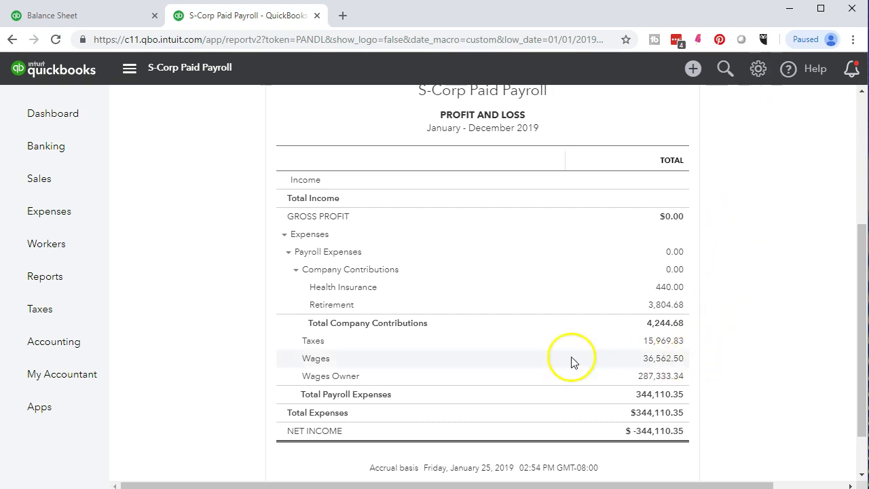
{"action": "left_click", "coordinate": [505, 353]}
Step: Duplicate the Profit and Loss browser tab and move the working tab to the right
{"action": "right_click", "coordinate": [250, 16]}
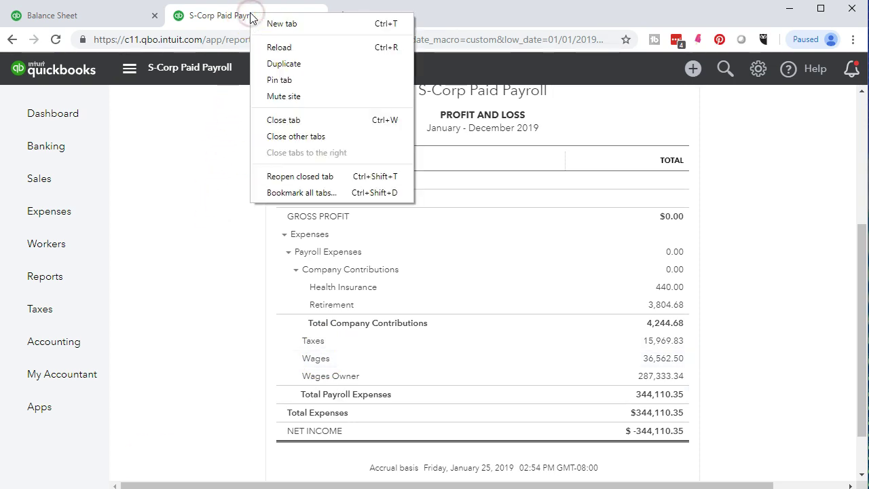
{"action": "left_click", "coordinate": [279, 63]}
{"action": "left_click_drag", "start_coordinate": [250, 16], "coordinate": [399, 7]}
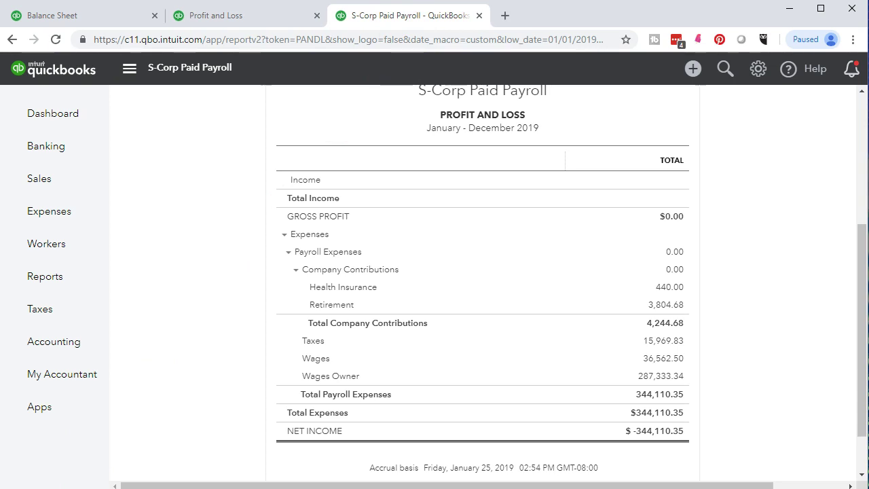
Step: Open the Payroll Tax Center's Annual Forms page listing 940, 944, W-2 and W-3
{"action": "left_click", "coordinate": [65, 316]}
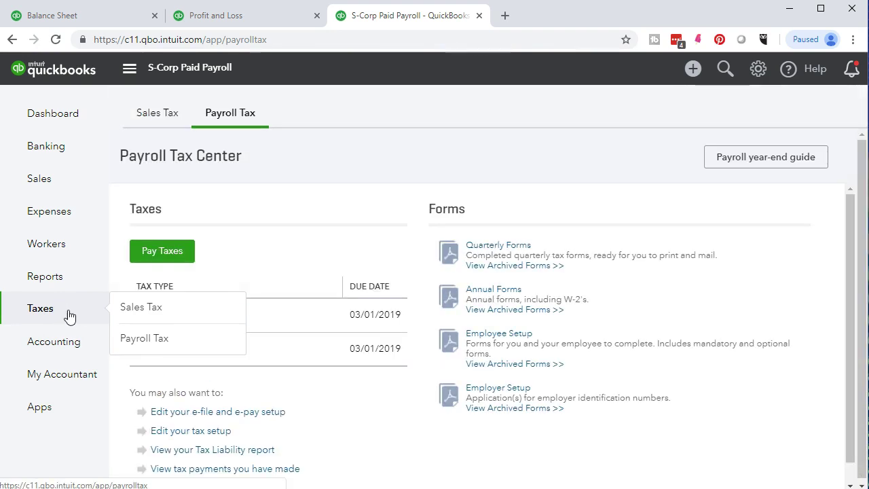
{"action": "left_click", "coordinate": [496, 250]}
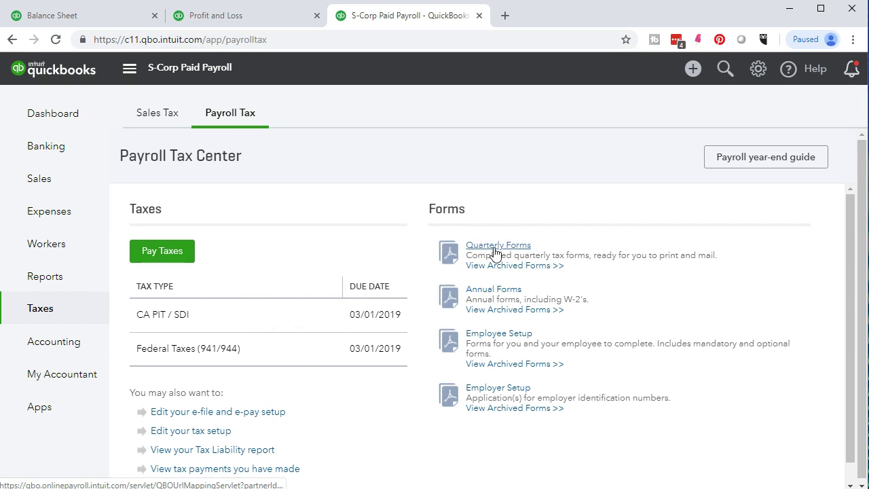
{"action": "left_click", "coordinate": [495, 253]}
{"action": "left_click", "coordinate": [506, 292]}
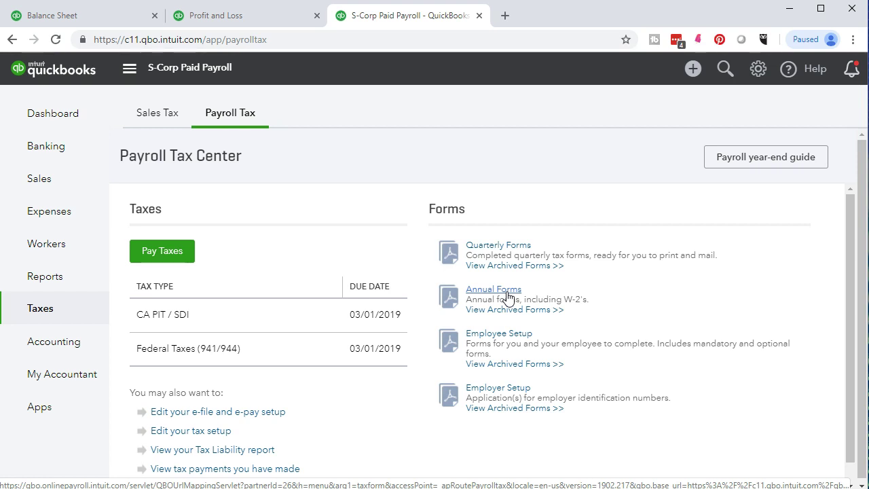
{"action": "left_click", "coordinate": [512, 248]}
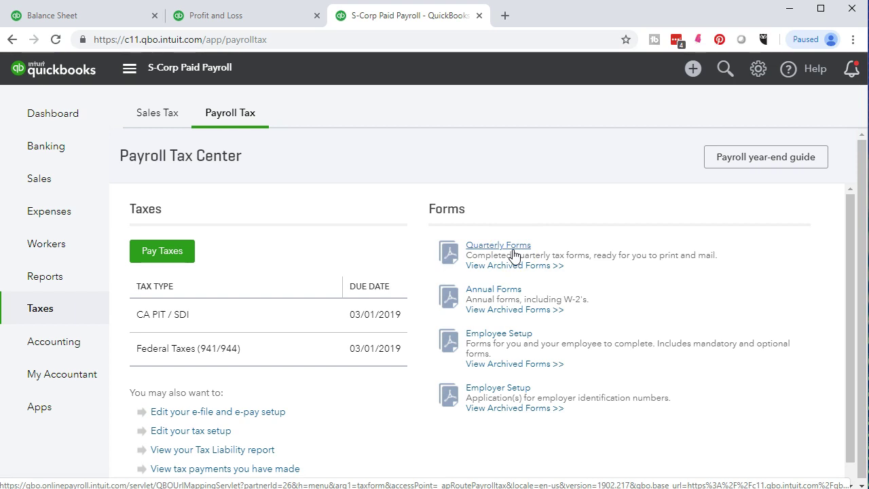
{"action": "left_click", "coordinate": [514, 293]}
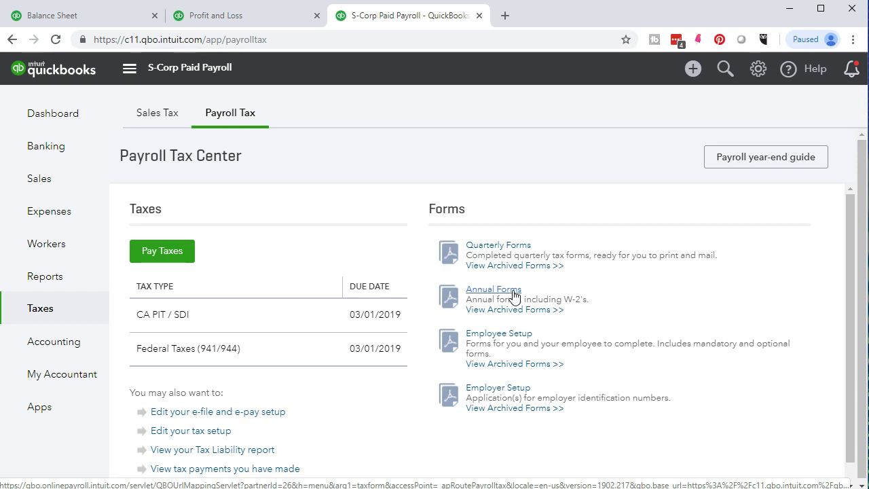
{"action": "left_click", "coordinate": [514, 293]}
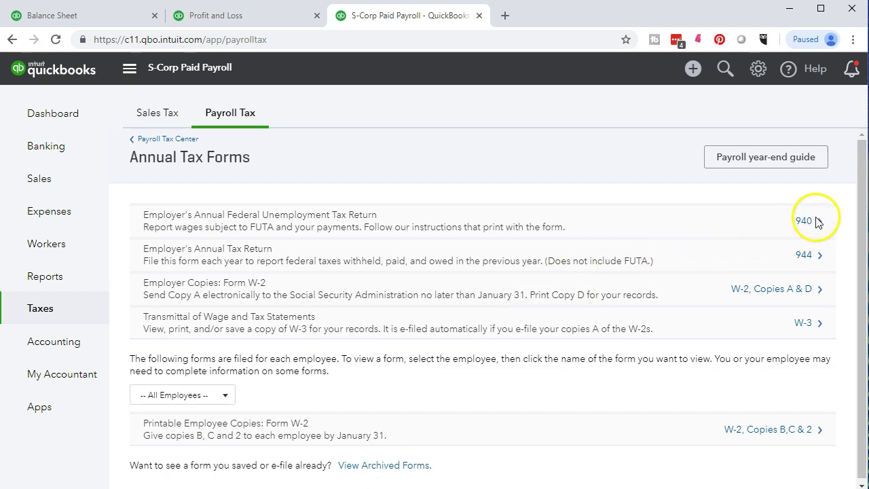
Step: Check form 940, which is unavailable until January 1, then go to the Reports page
{"action": "left_click", "coordinate": [804, 223]}
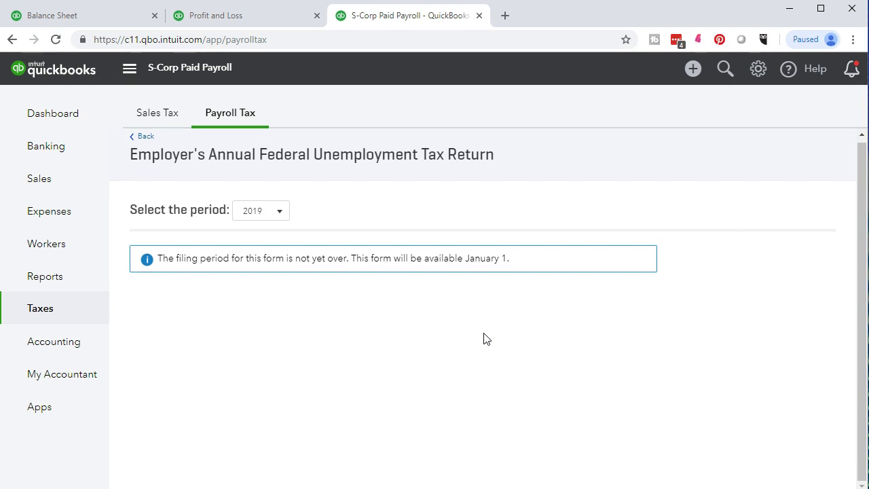
{"action": "left_click", "coordinate": [145, 137]}
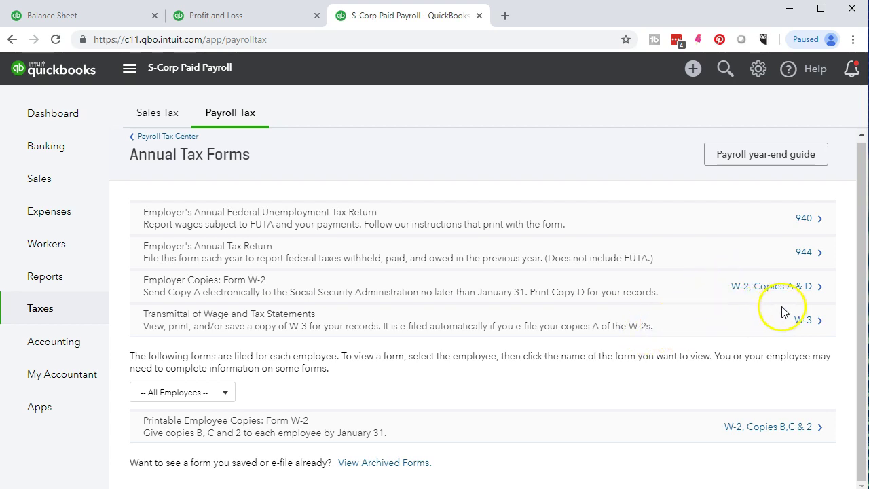
{"action": "left_click", "coordinate": [777, 328]}
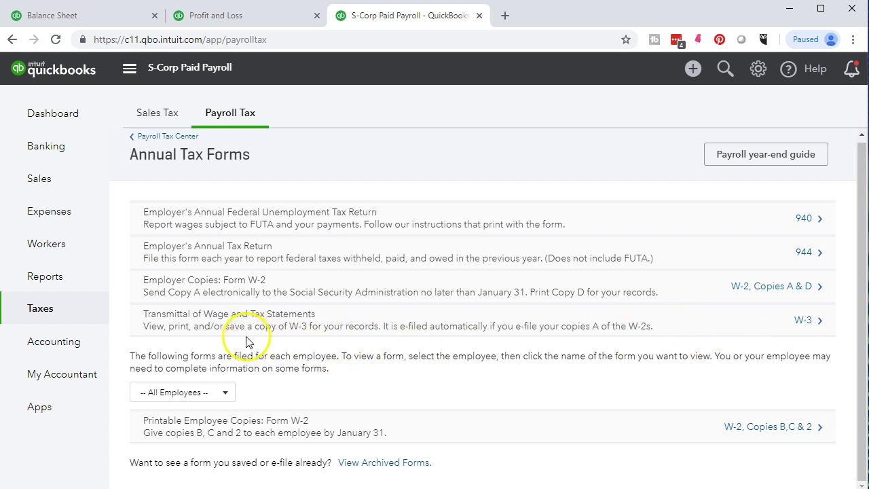
{"action": "left_click", "coordinate": [70, 285]}
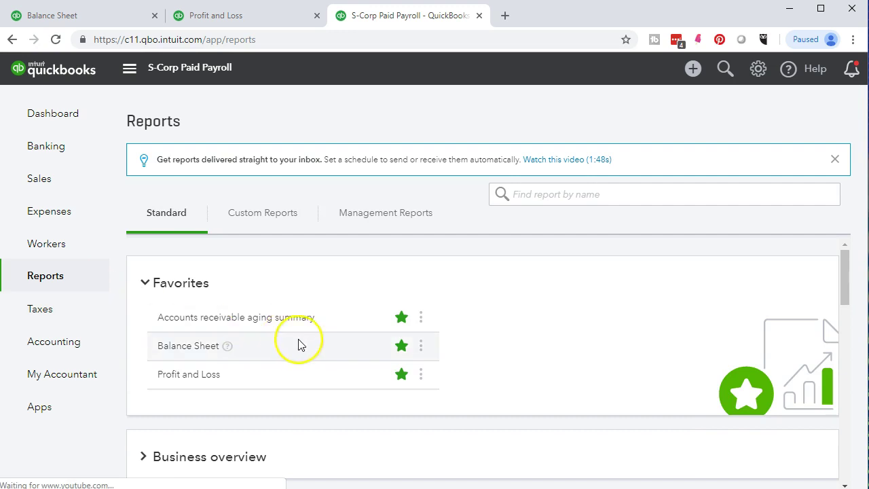
Step: Open Payroll Details from the Payroll reports and limit it to This quarter (Jan-Mar)
{"action": "scroll", "coordinate": [299, 344], "scroll_direction": "down", "scroll_amount": 7}
{"action": "scroll", "coordinate": [300, 344], "scroll_direction": "down", "scroll_amount": 2}
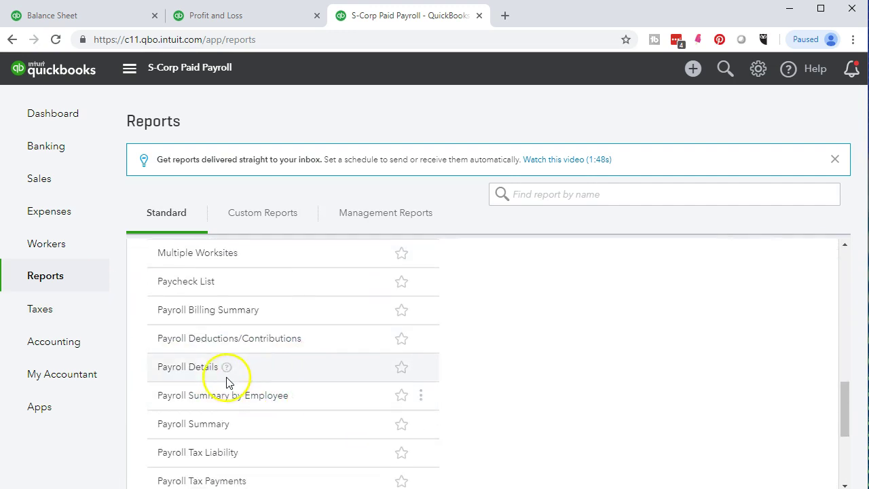
{"action": "left_click", "coordinate": [177, 369]}
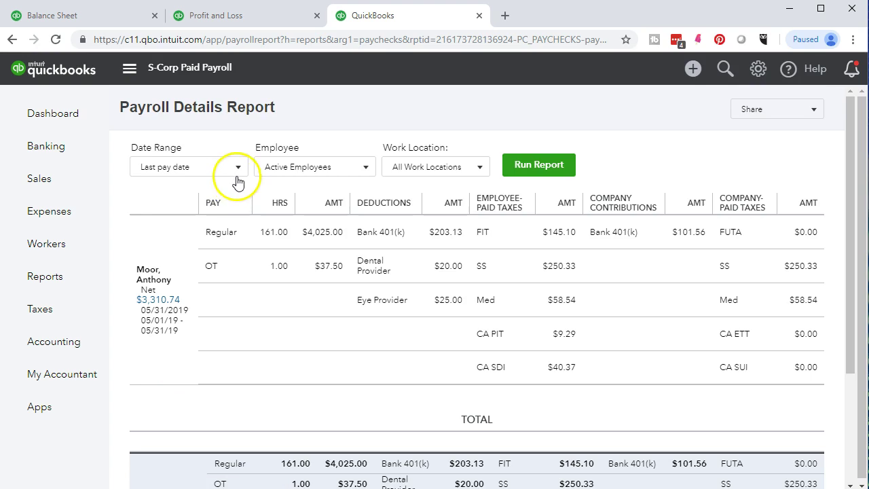
{"action": "left_click", "coordinate": [237, 170]}
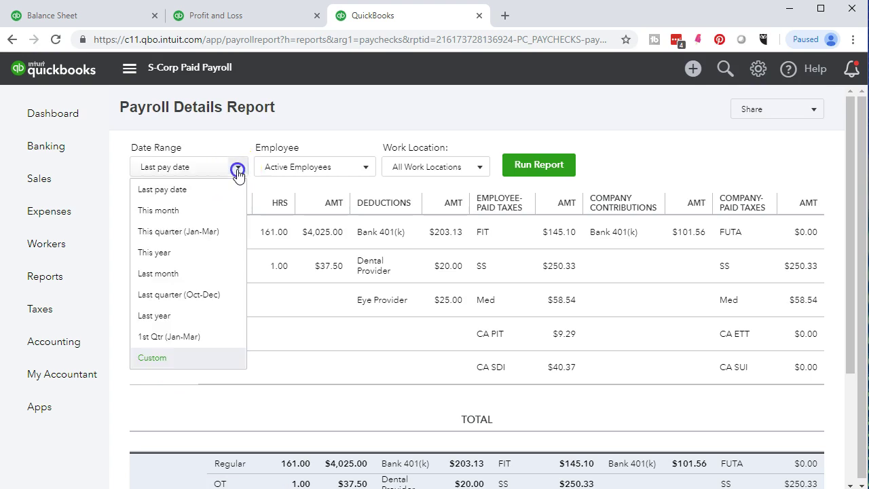
{"action": "left_click", "coordinate": [206, 236]}
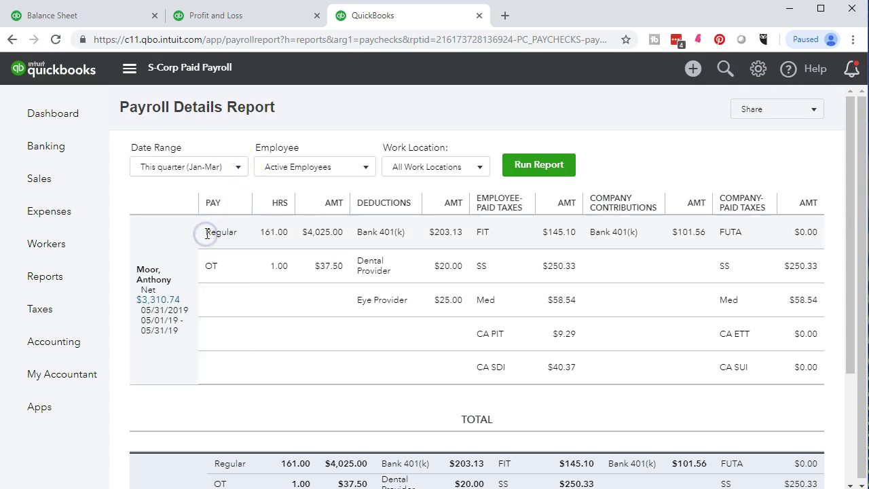
{"action": "left_click", "coordinate": [563, 172]}
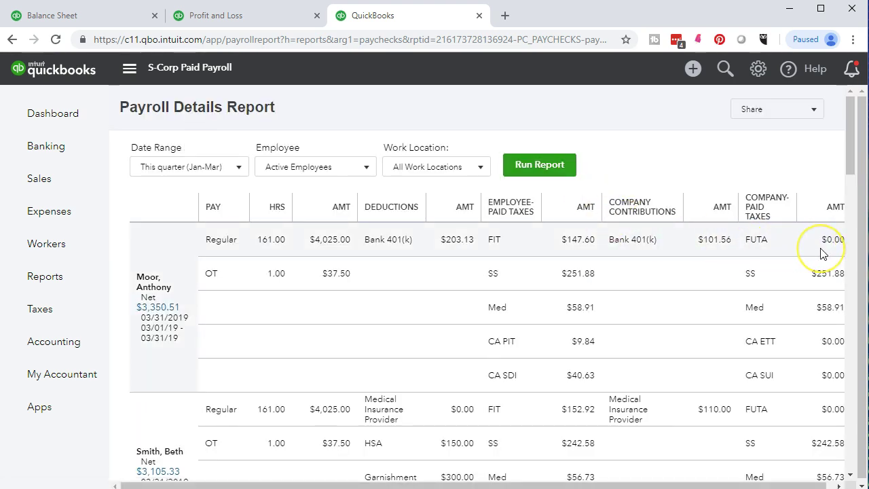
Step: Run the Jan–Mar Payroll Details report and scroll through the employee paycheck rows
{"action": "left_click", "coordinate": [790, 285]}
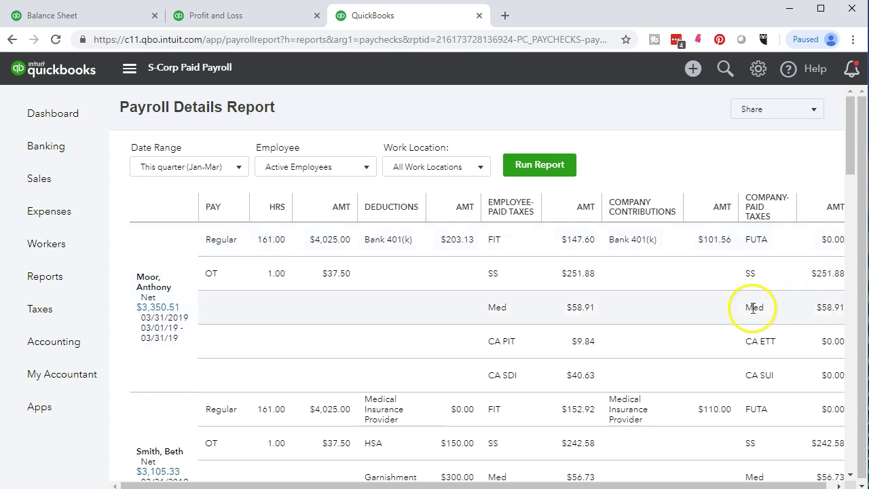
{"action": "scroll", "coordinate": [751, 306], "scroll_direction": "down", "scroll_amount": 6}
{"action": "scroll", "coordinate": [722, 321], "scroll_direction": "down", "scroll_amount": 15}
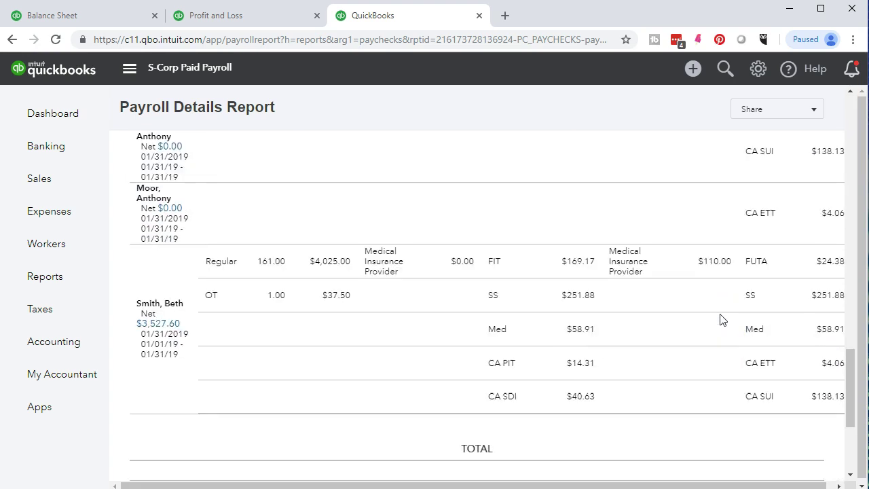
{"action": "scroll", "coordinate": [696, 329], "scroll_direction": "up", "scroll_amount": 3}
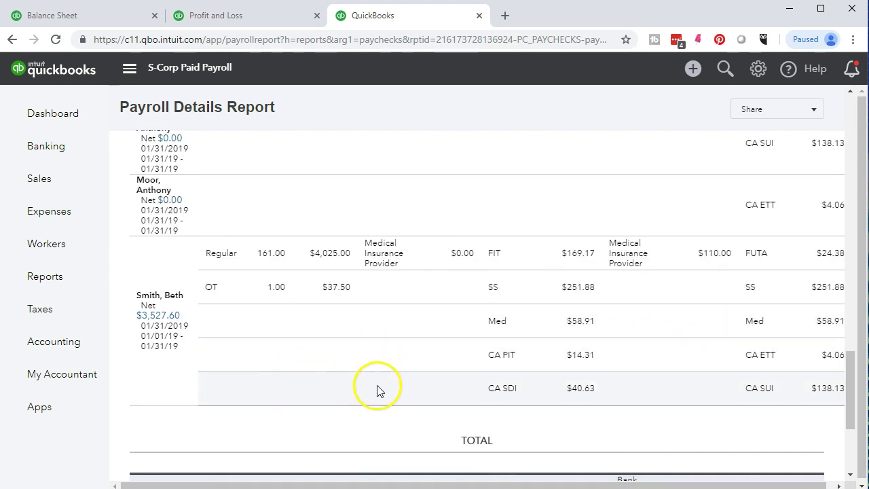
{"action": "left_click_drag", "start_coordinate": [446, 483], "coordinate": [489, 482]}
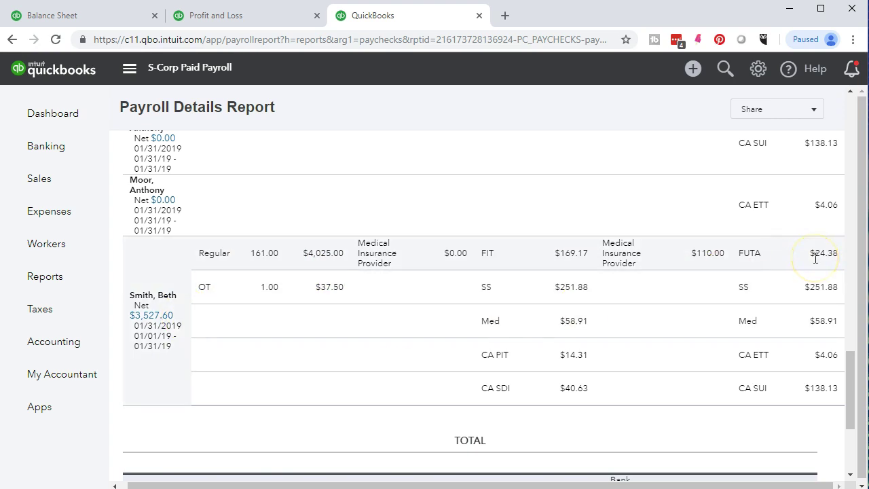
{"action": "scroll", "coordinate": [816, 258], "scroll_direction": "up", "scroll_amount": 3}
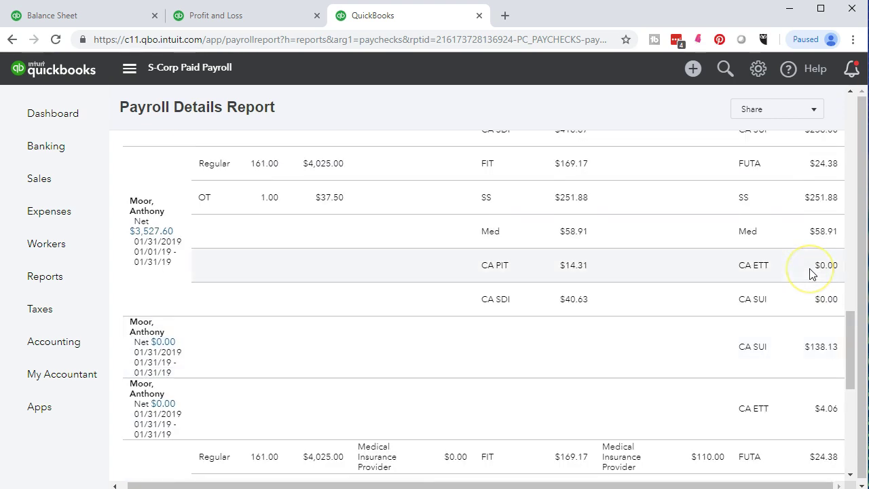
{"action": "scroll", "coordinate": [812, 272], "scroll_direction": "up", "scroll_amount": 1}
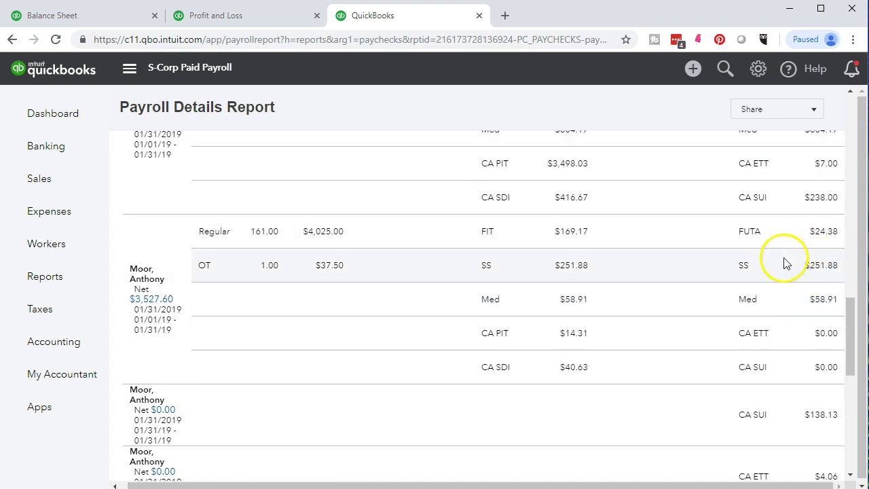
{"action": "scroll", "coordinate": [798, 245], "scroll_direction": "up", "scroll_amount": 2}
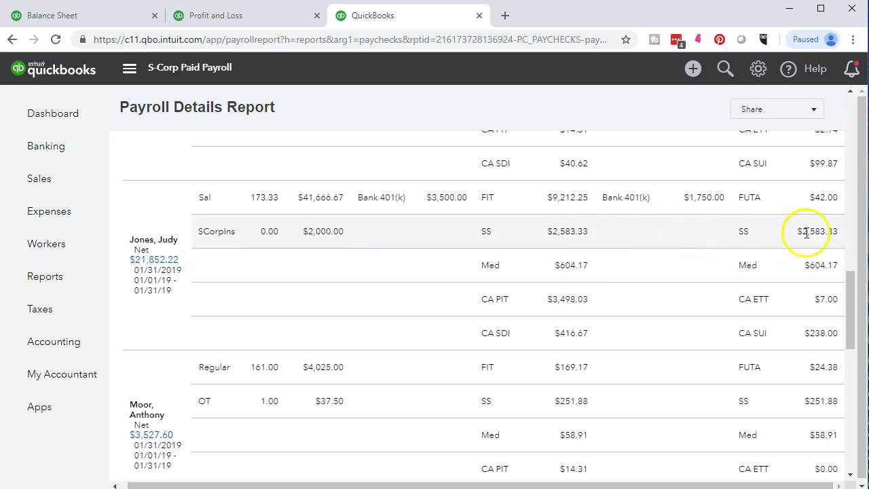
{"action": "scroll", "coordinate": [781, 284], "scroll_direction": "up", "scroll_amount": 2}
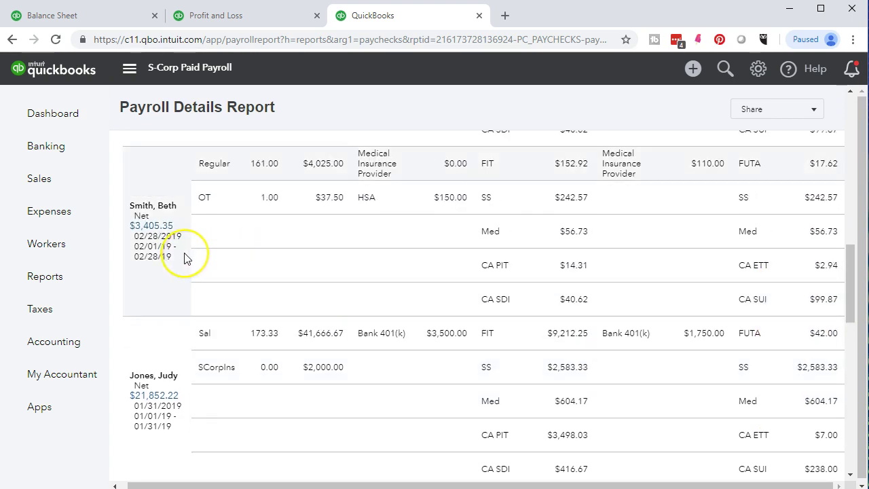
Step: Review the TOTAL section: $24,150.00 regular pay, $7,406.26 401(k), $126.00 FUTA, net $155,283.38
{"action": "left_click", "coordinate": [811, 178]}
{"action": "scroll", "coordinate": [766, 260], "scroll_direction": "up", "scroll_amount": 3}
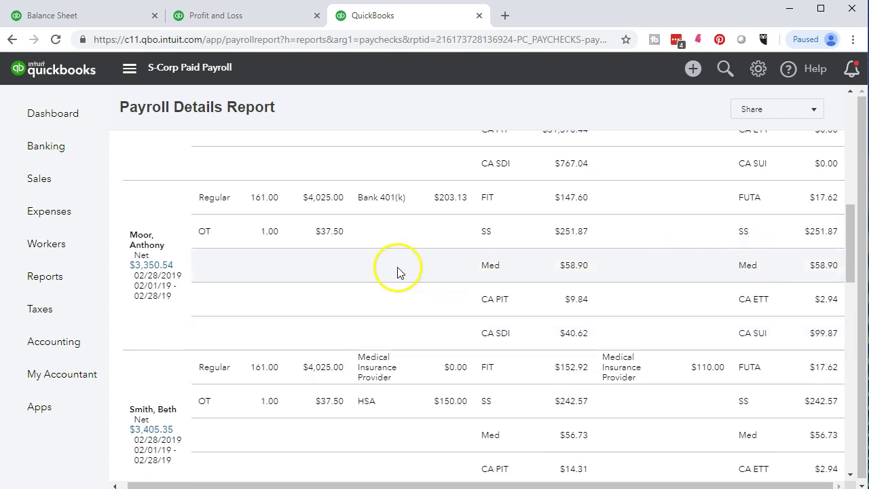
{"action": "scroll", "coordinate": [794, 205], "scroll_direction": "up", "scroll_amount": 2}
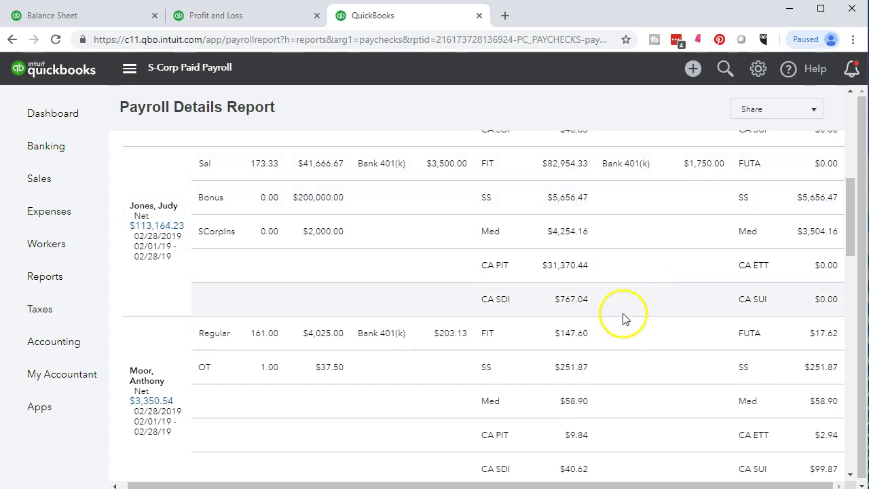
{"action": "scroll", "coordinate": [623, 317], "scroll_direction": "up", "scroll_amount": 2}
{"action": "scroll", "coordinate": [624, 319], "scroll_direction": "up", "scroll_amount": 1}
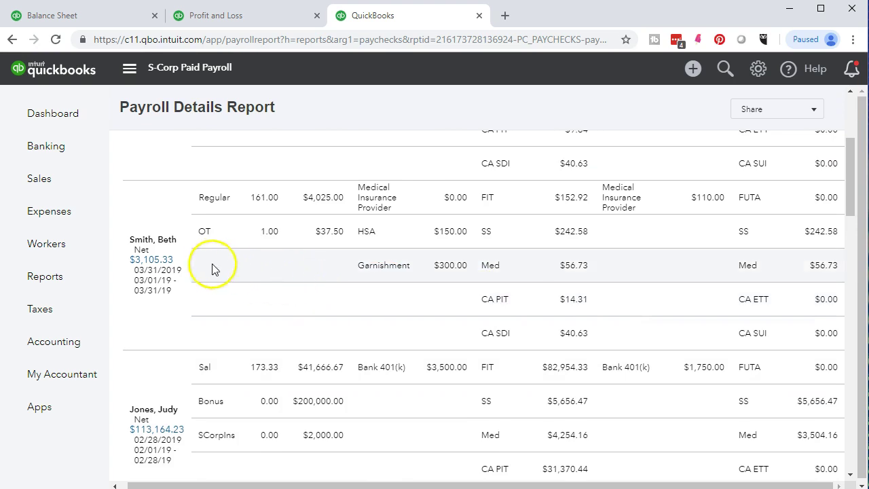
{"action": "left_click", "coordinate": [820, 207]}
{"action": "scroll", "coordinate": [820, 210], "scroll_direction": "up", "scroll_amount": 3}
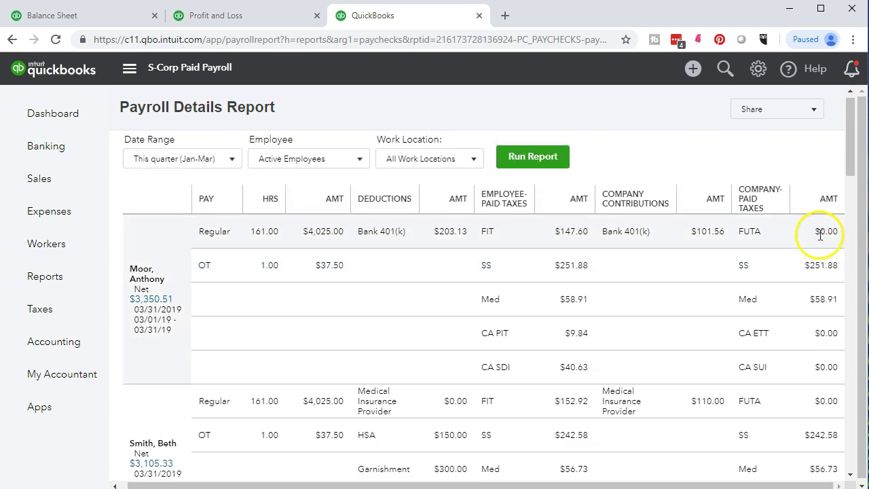
{"action": "scroll", "coordinate": [772, 314], "scroll_direction": "down", "scroll_amount": 1}
{"action": "scroll", "coordinate": [772, 315], "scroll_direction": "down", "scroll_amount": 15}
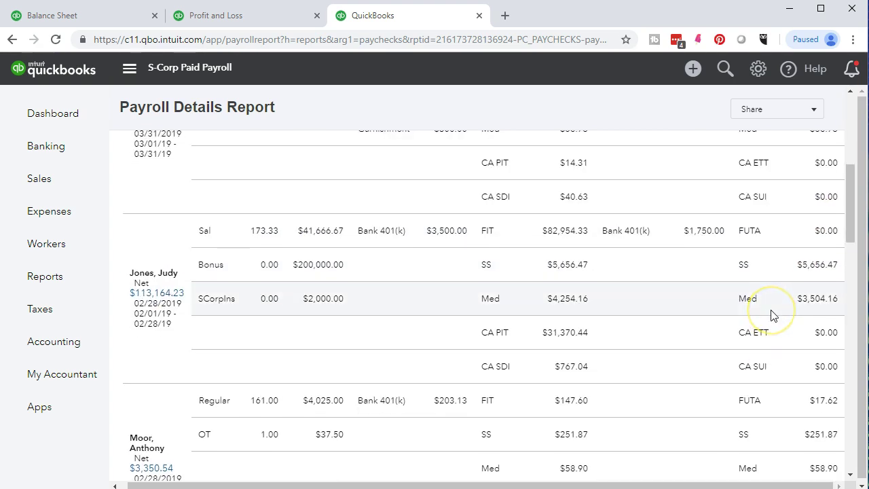
{"action": "scroll", "coordinate": [771, 314], "scroll_direction": "down", "scroll_amount": 4}
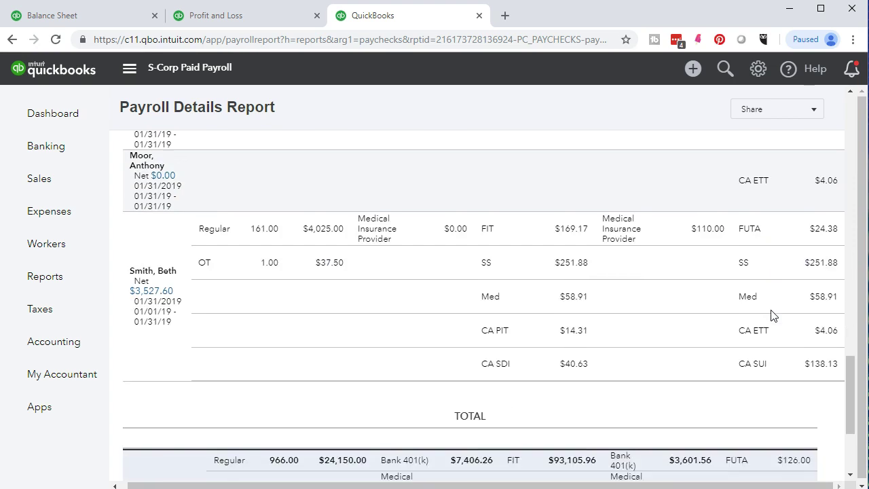